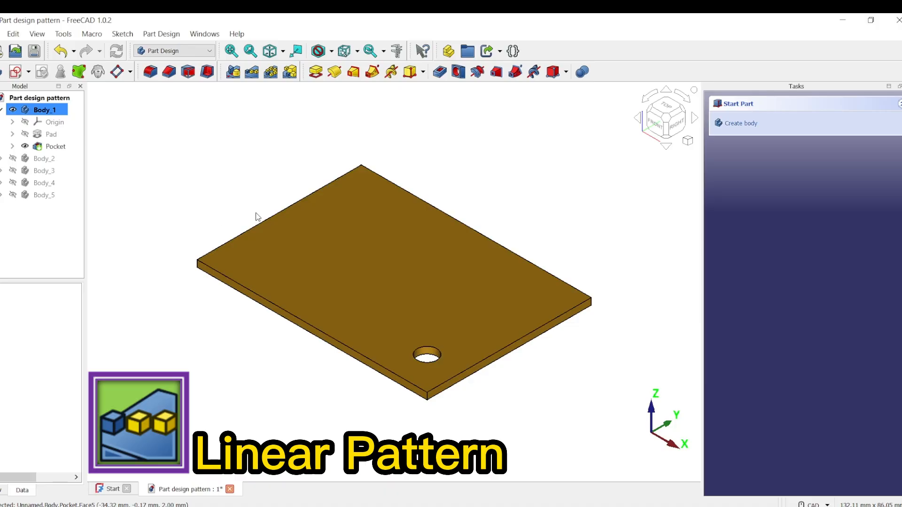
- Toggle Body_1's active-body status off
{"action": "right_click", "coordinate": [52, 111]}
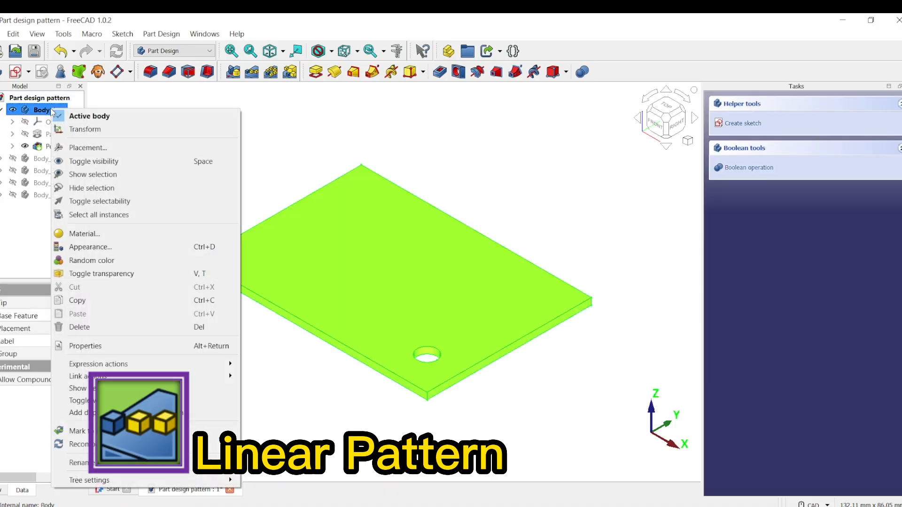
{"action": "left_click", "coordinate": [119, 115]}
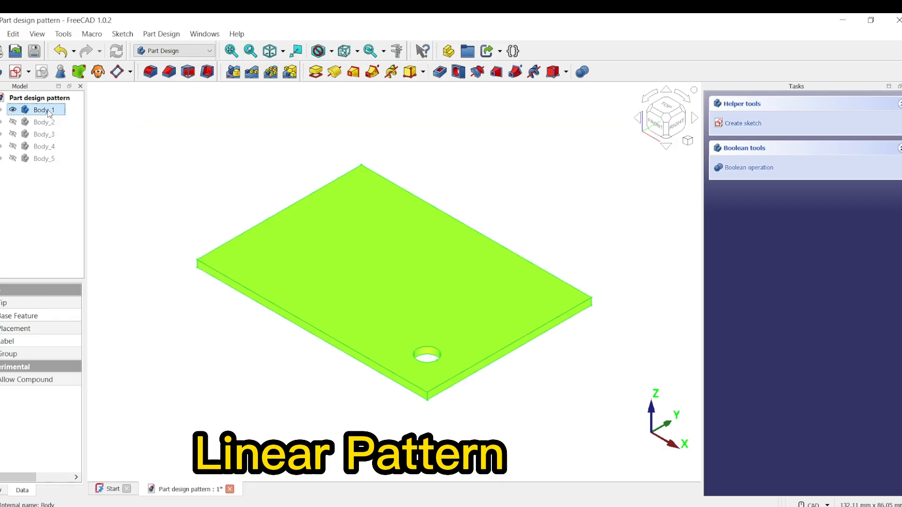
{"action": "left_click", "coordinate": [461, 173]}
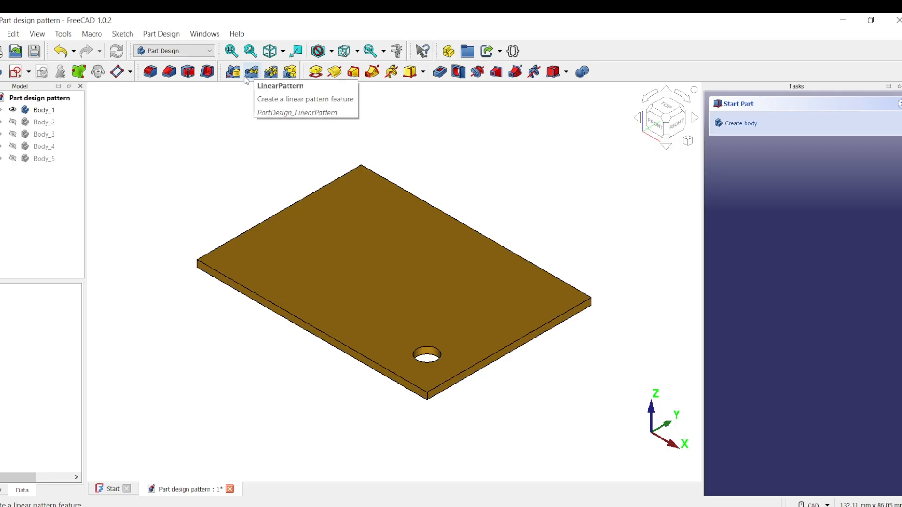
- Start a Linear Pattern from the Part Design menu, choosing Body_1 as the active body
{"action": "left_click", "coordinate": [162, 34]}
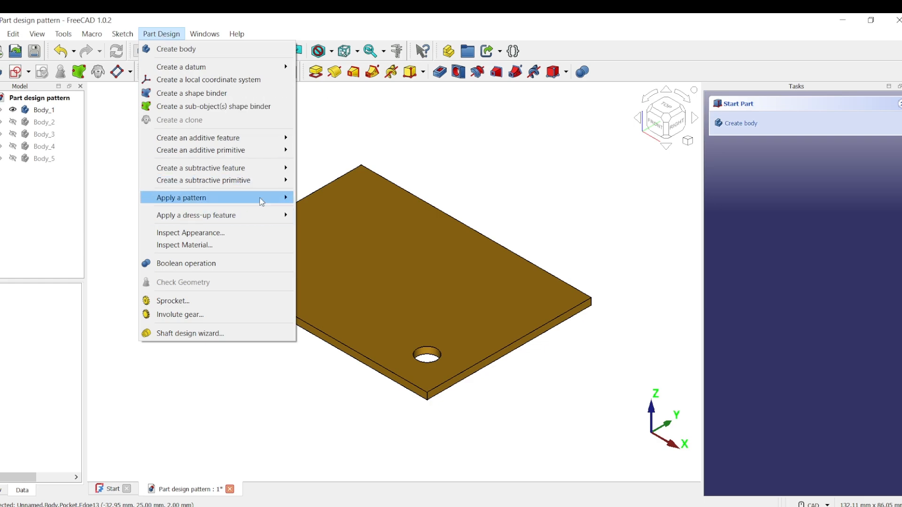
{"action": "mouse_move", "coordinate": [262, 198]}
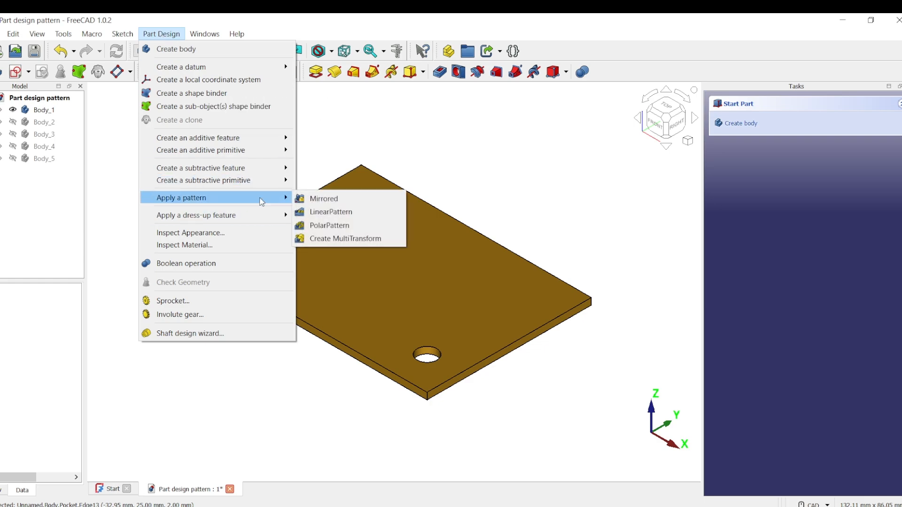
{"action": "left_click", "coordinate": [334, 212]}
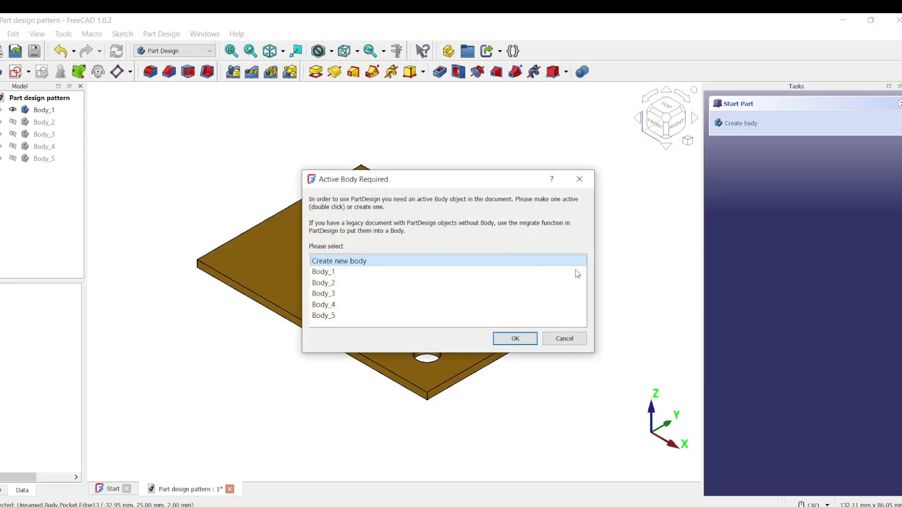
{"action": "left_click", "coordinate": [329, 273]}
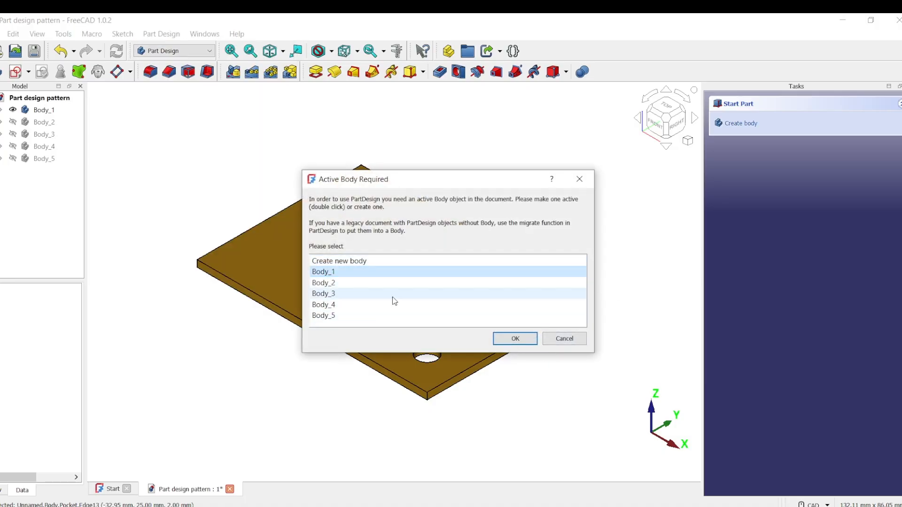
{"action": "left_click", "coordinate": [515, 339]}
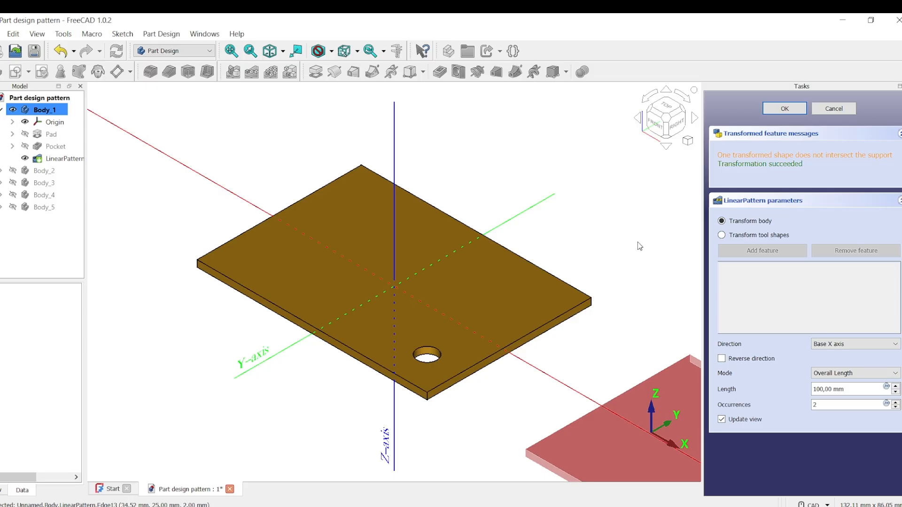
- Switch the pattern to transform tool shapes and add the hole pocket as the feature to pattern
{"action": "left_click", "coordinate": [748, 236]}
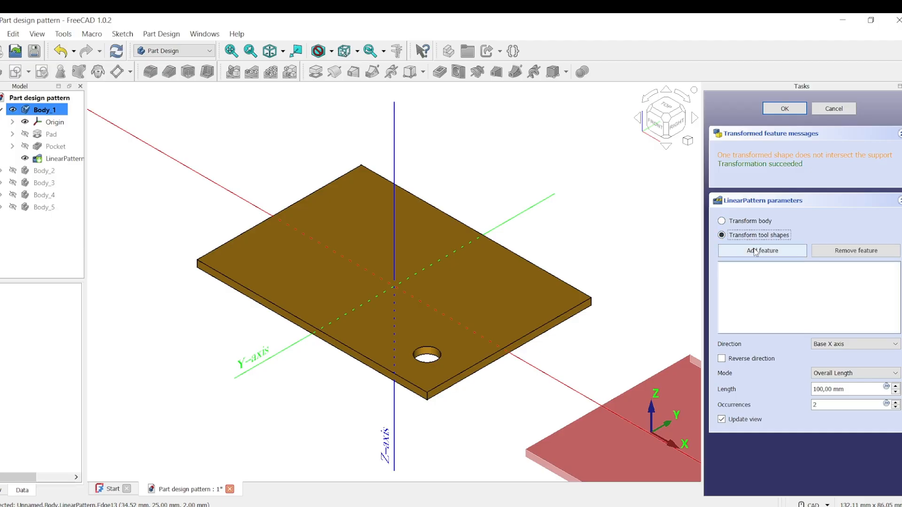
{"action": "left_click", "coordinate": [754, 251]}
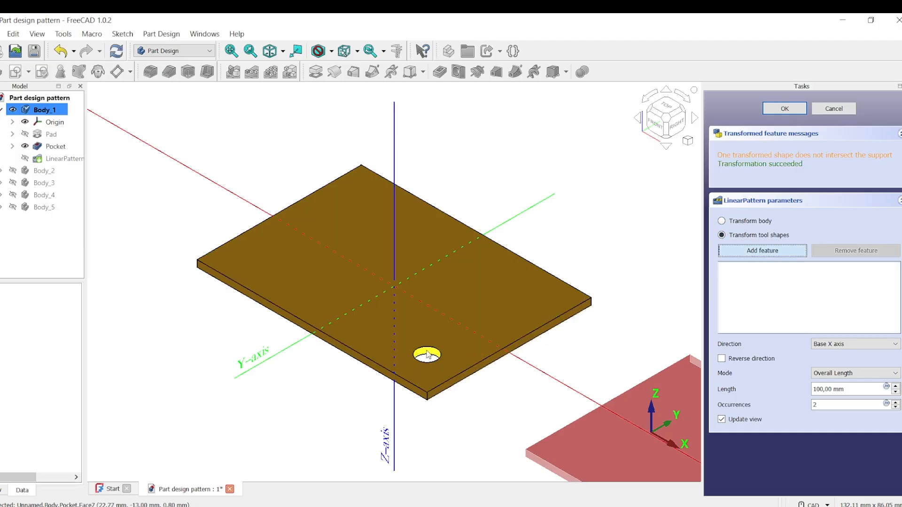
{"action": "left_click", "coordinate": [427, 354]}
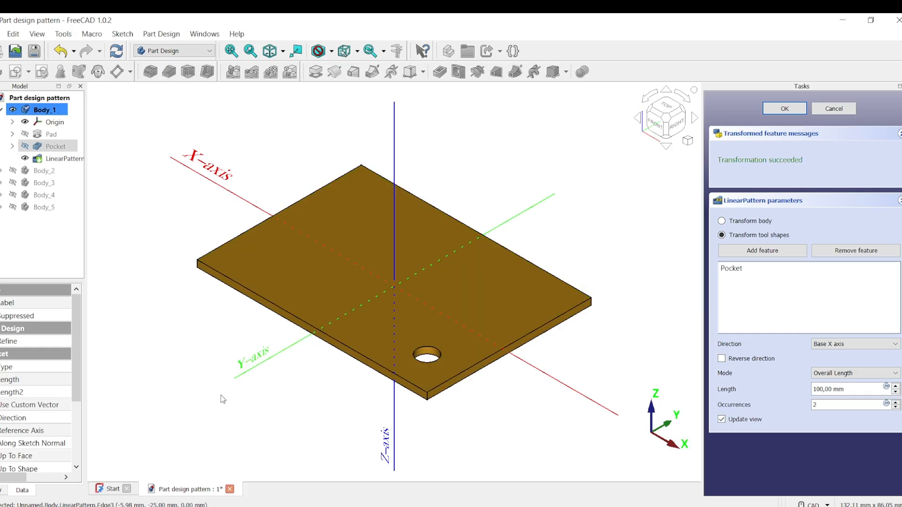
- Set the pattern direction to Base Y axis and the overall length to 30 mm
{"action": "left_click", "coordinate": [895, 345]}
{"action": "left_click", "coordinate": [842, 362]}
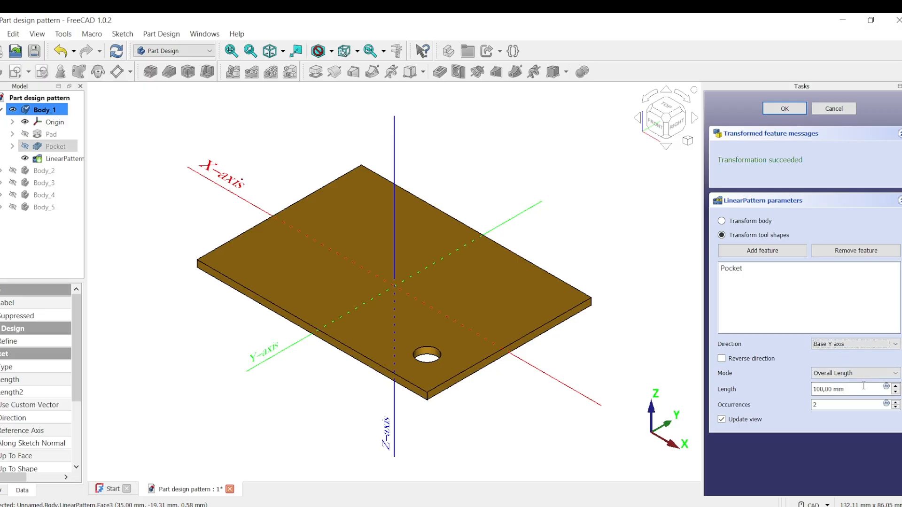
{"action": "left_click_drag", "start_coordinate": [820, 388], "coordinate": [809, 389]}
- Increase the linear pattern's occurrences to 4
{"action": "left_click", "coordinate": [850, 403]}
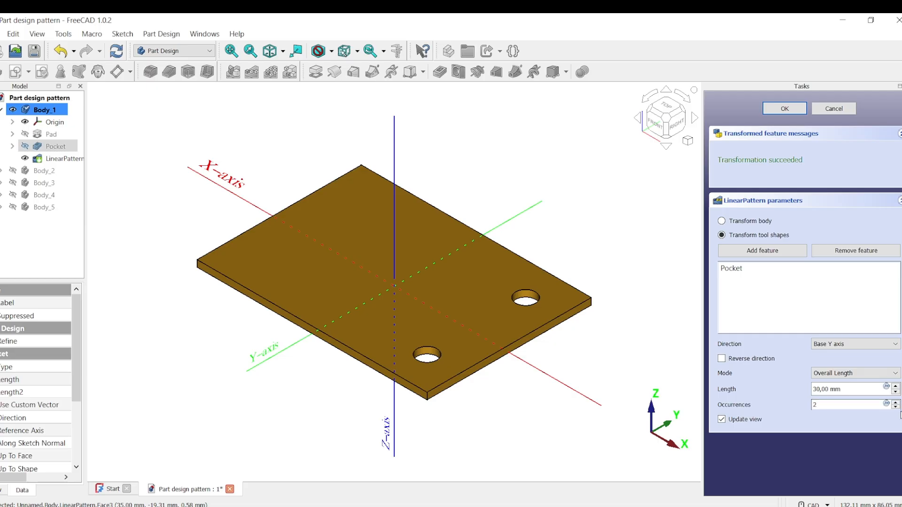
{"action": "left_click", "coordinate": [896, 402]}
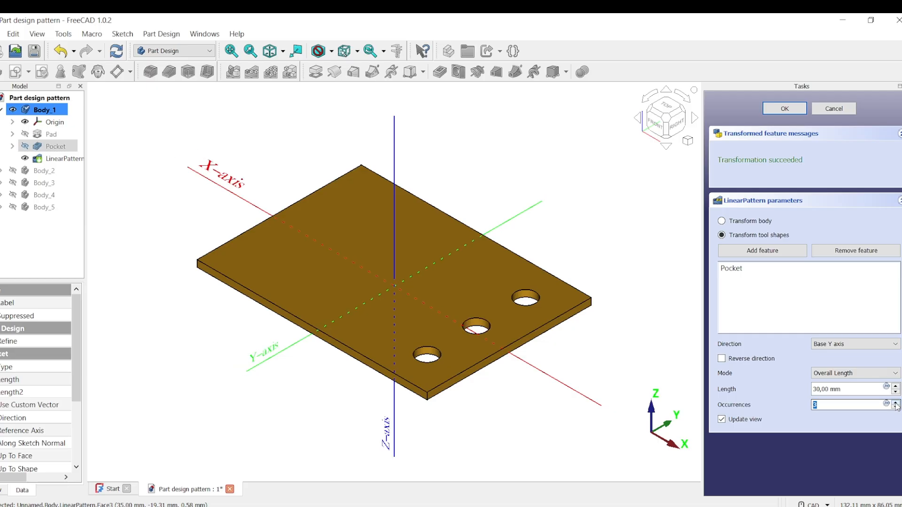
{"action": "left_click", "coordinate": [896, 402]}
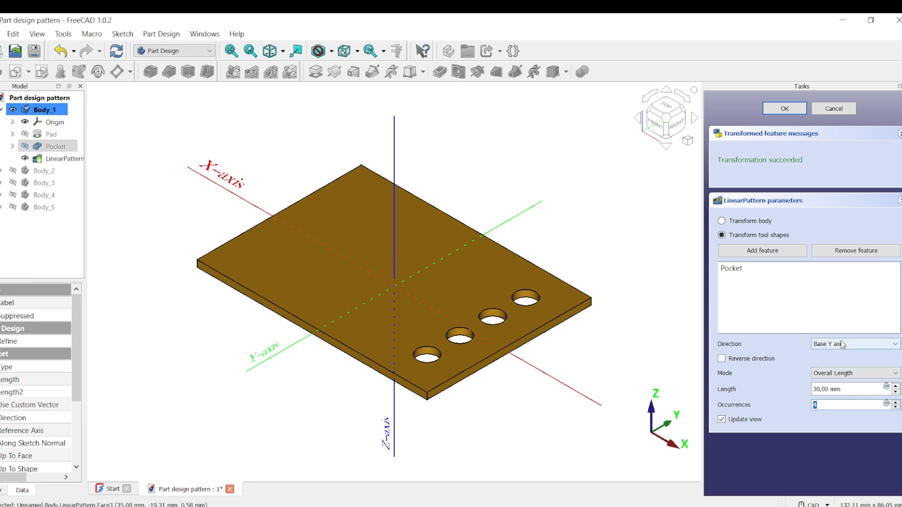
- Set the pattern direction to a reference edge along the plate's long front side and confirm the pattern
{"action": "left_click", "coordinate": [896, 345]}
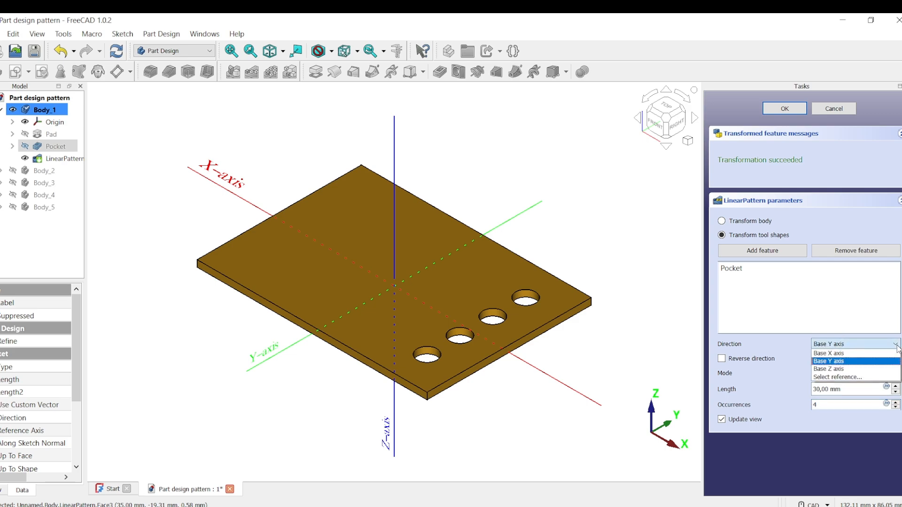
{"action": "left_click", "coordinate": [845, 378]}
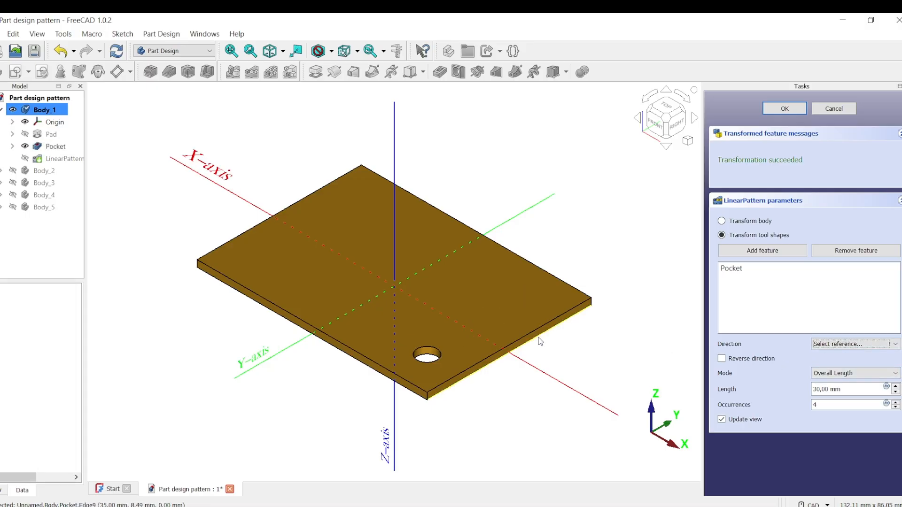
{"action": "left_click", "coordinate": [521, 342]}
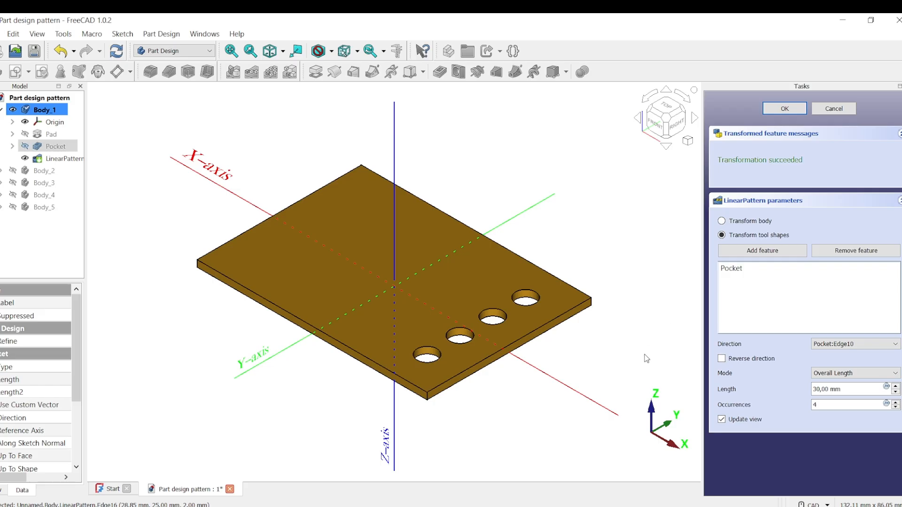
{"action": "left_click", "coordinate": [785, 109]}
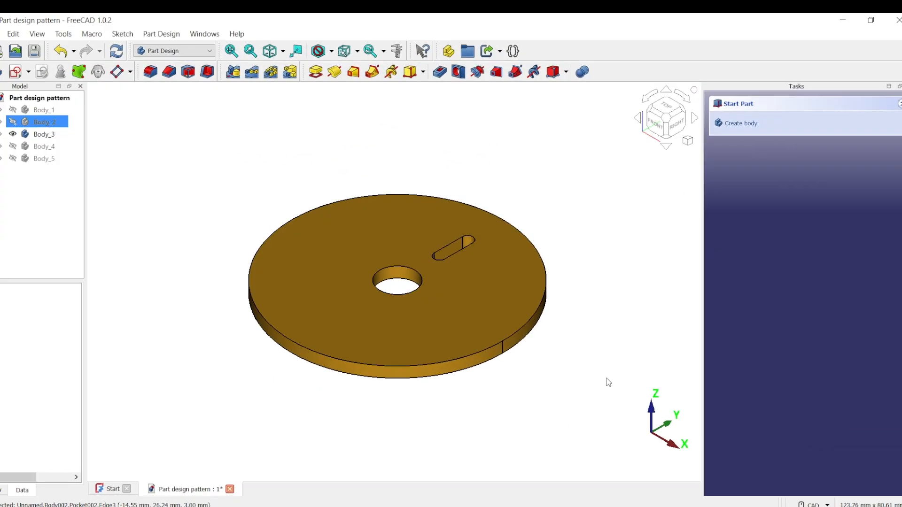
- Make Body_3 the active body and start a Polar Pattern
{"action": "middle_click_drag", "start_coordinate": [636, 429], "coordinate": [595, 287]}
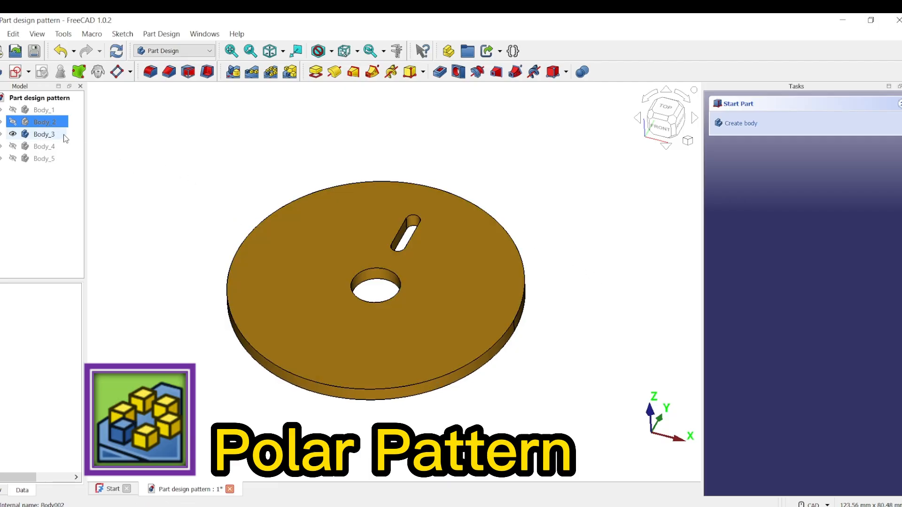
{"action": "left_click", "coordinate": [51, 135]}
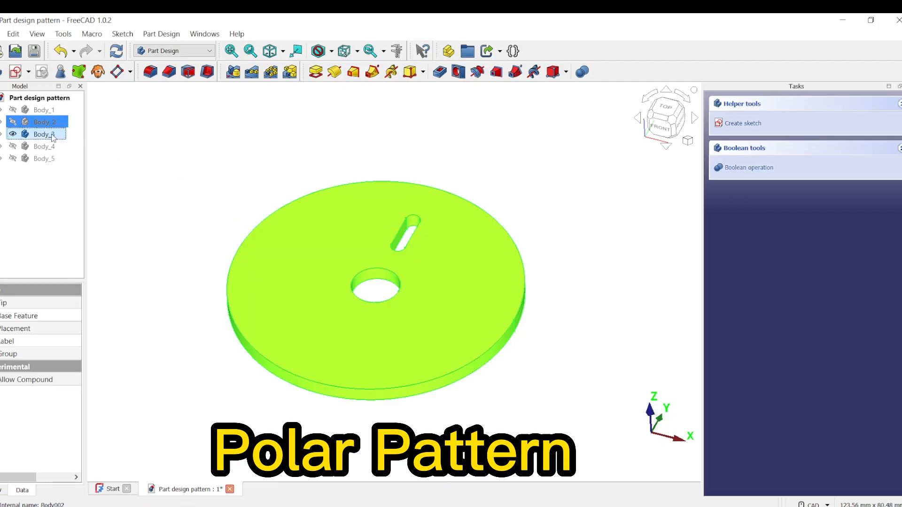
{"action": "right_click", "coordinate": [52, 136]}
{"action": "left_click", "coordinate": [125, 147]}
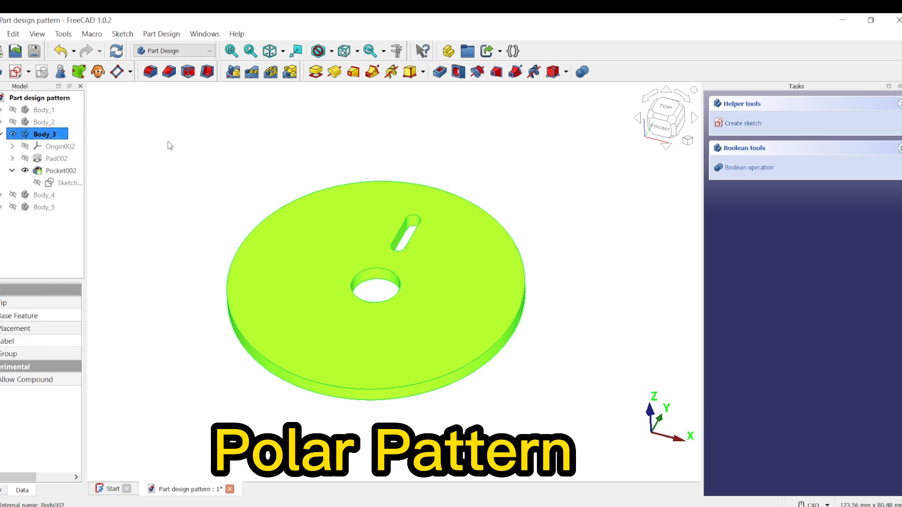
{"action": "left_click", "coordinate": [296, 152]}
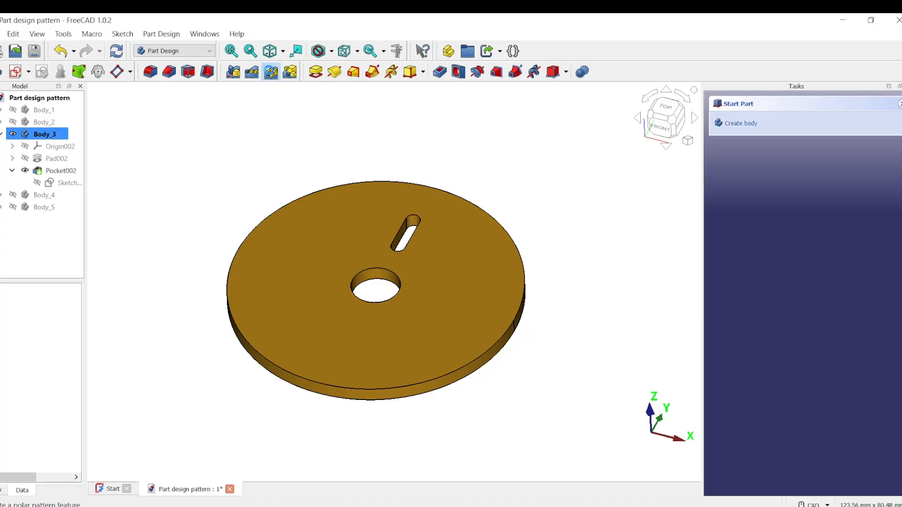
{"action": "left_click", "coordinate": [271, 73]}
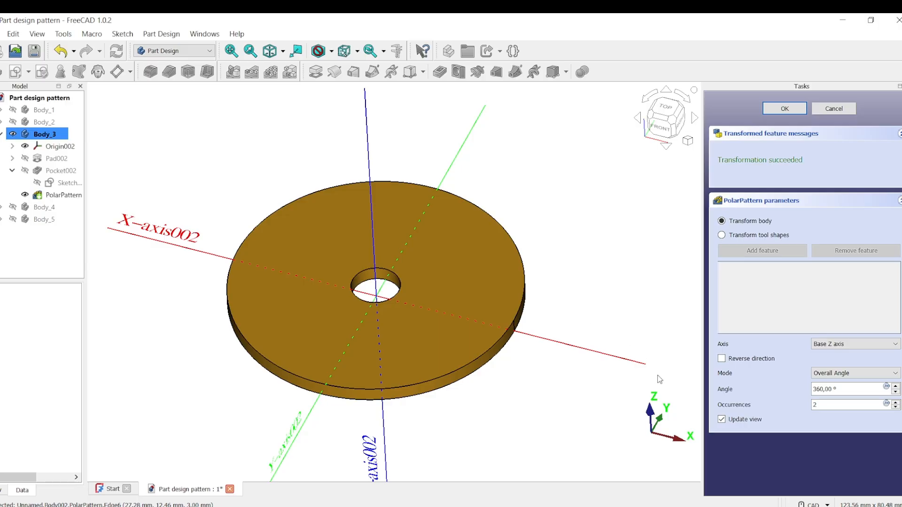
- Switch the polar pattern to transform tool shapes and add the slot pocket Pocket002 as its feature
{"action": "left_click", "coordinate": [743, 236]}
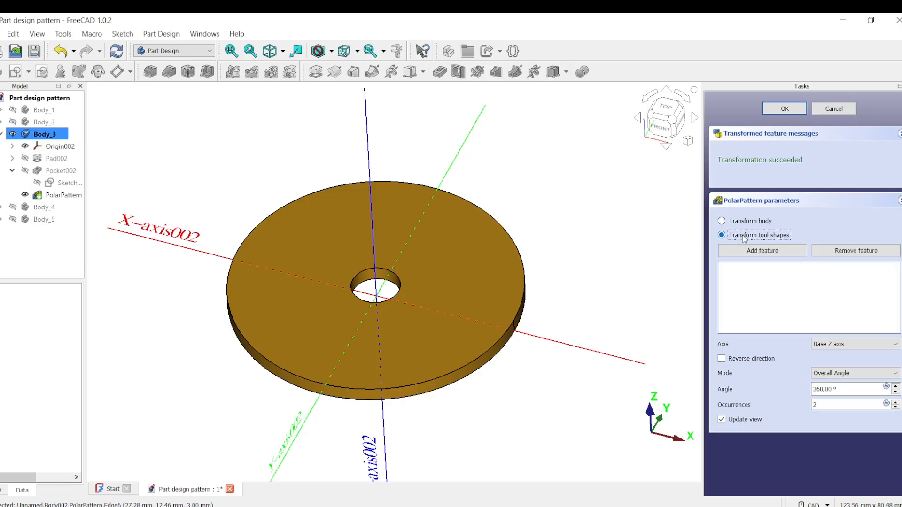
{"action": "left_click", "coordinate": [755, 250]}
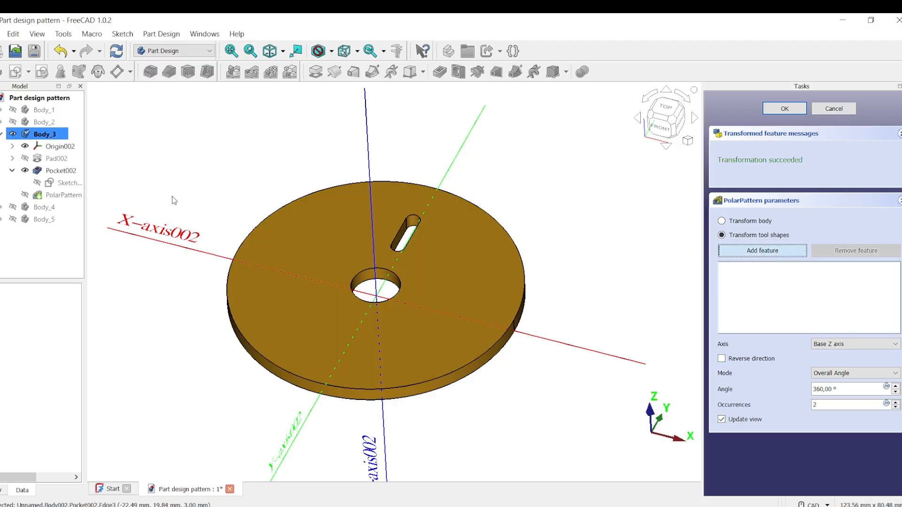
{"action": "left_click", "coordinate": [69, 171]}
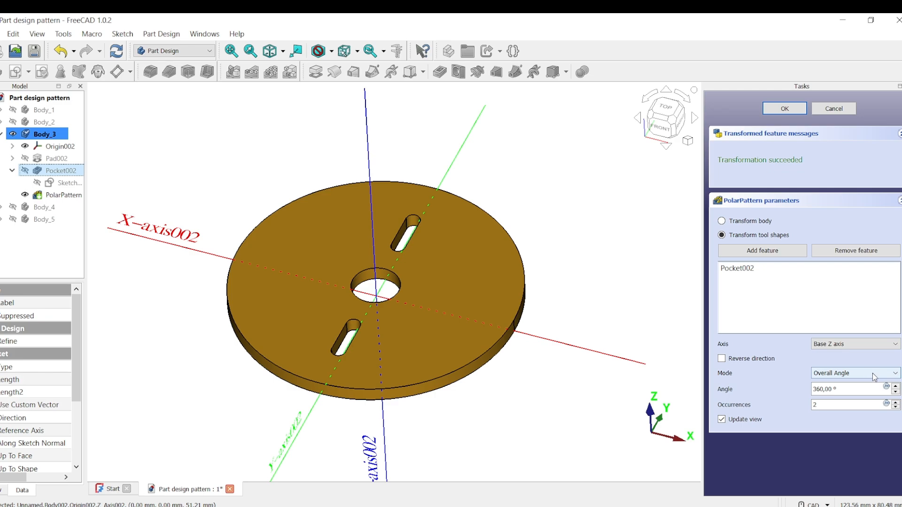
- Set the polar pattern's occurrences to 8 around the full 360° and confirm the pattern
{"action": "left_click_drag", "start_coordinate": [839, 389], "coordinate": [802, 388]}
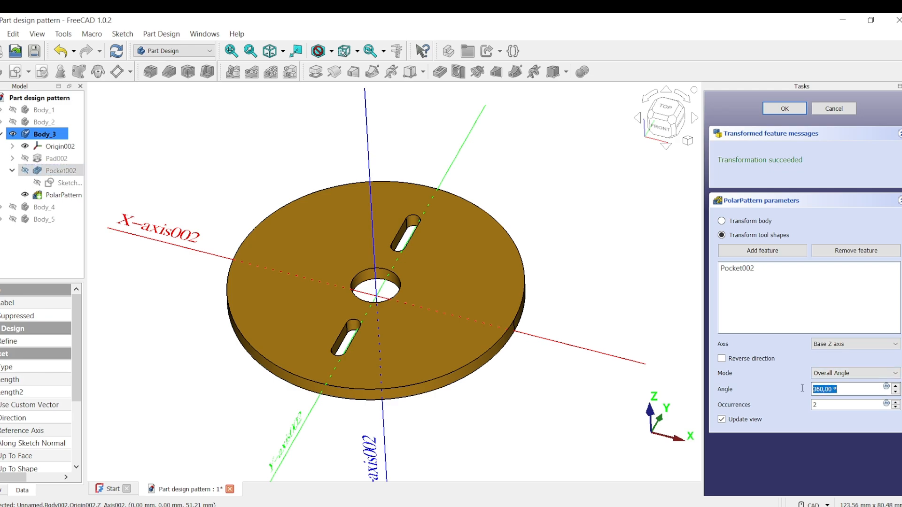
{"action": "left_click", "coordinate": [854, 388]}
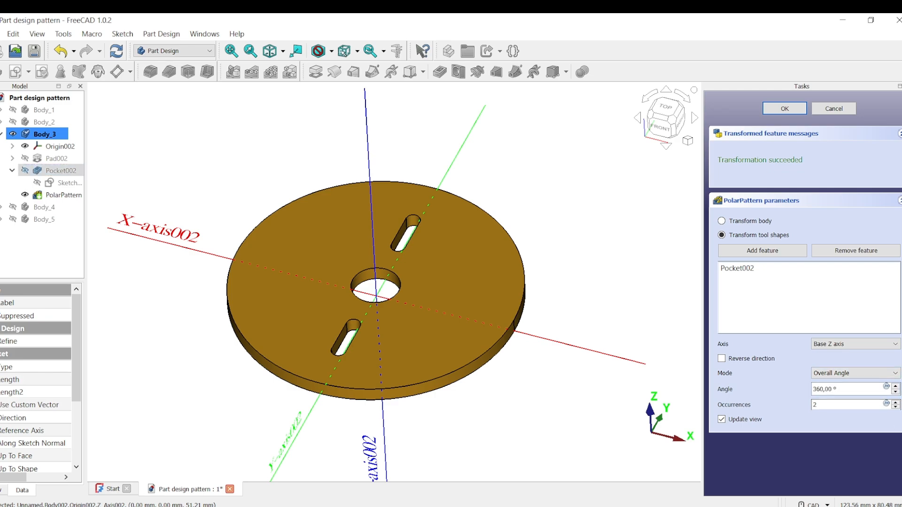
{"action": "left_click", "coordinate": [896, 402]}
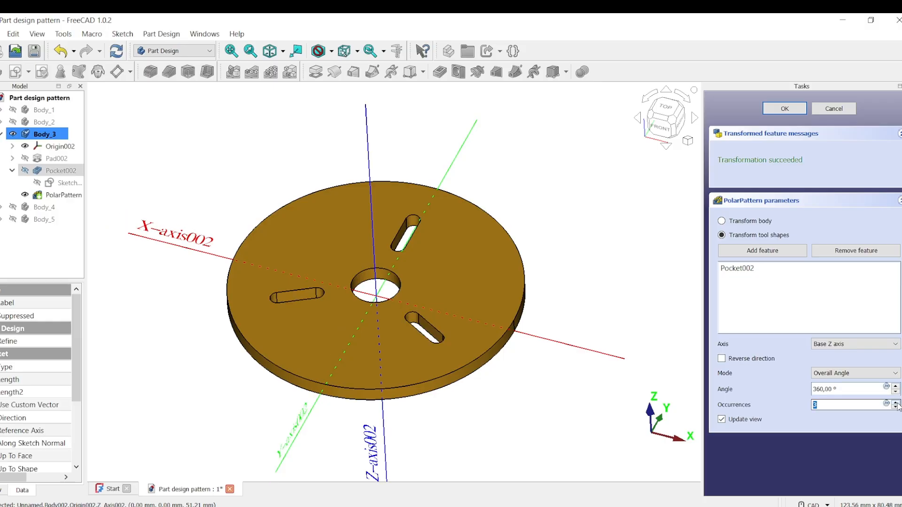
{"action": "left_click", "coordinate": [896, 402]}
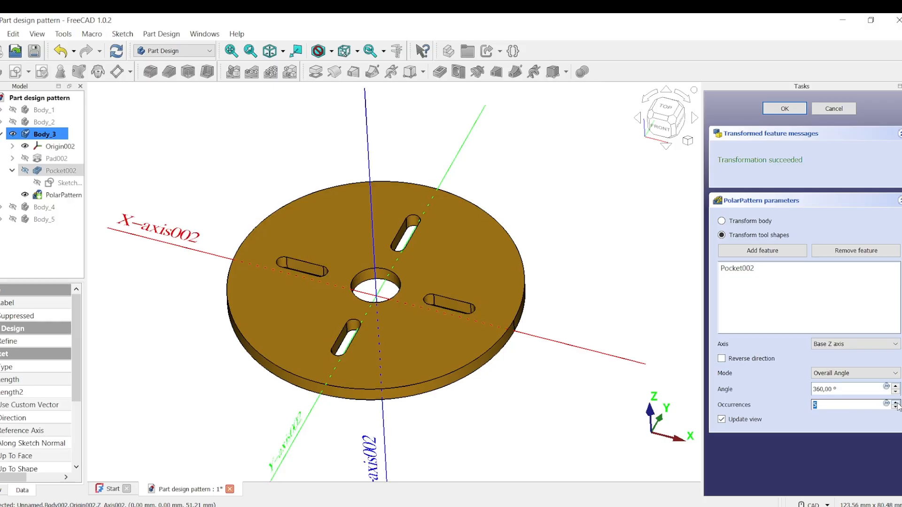
{"action": "left_click", "coordinate": [896, 402]}
{"action": "left_click", "coordinate": [896, 402]}
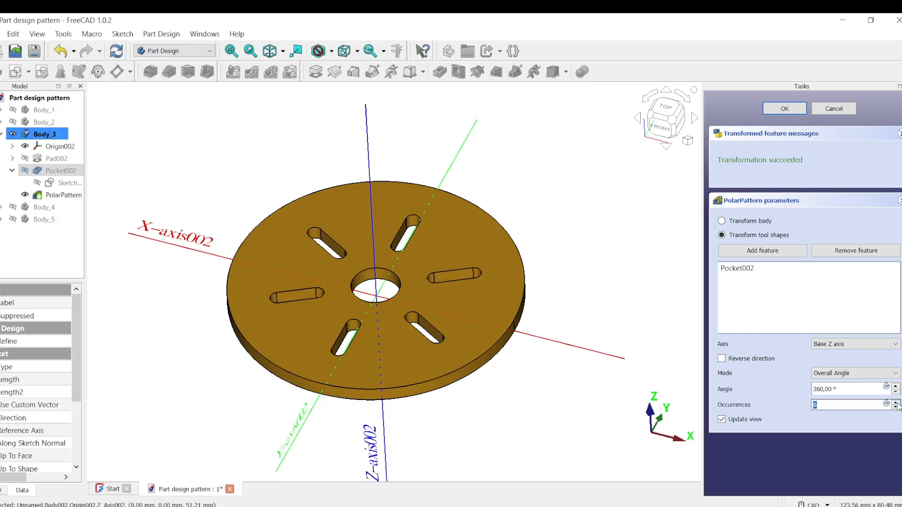
{"action": "left_click", "coordinate": [896, 402]}
{"action": "left_click", "coordinate": [896, 402]}
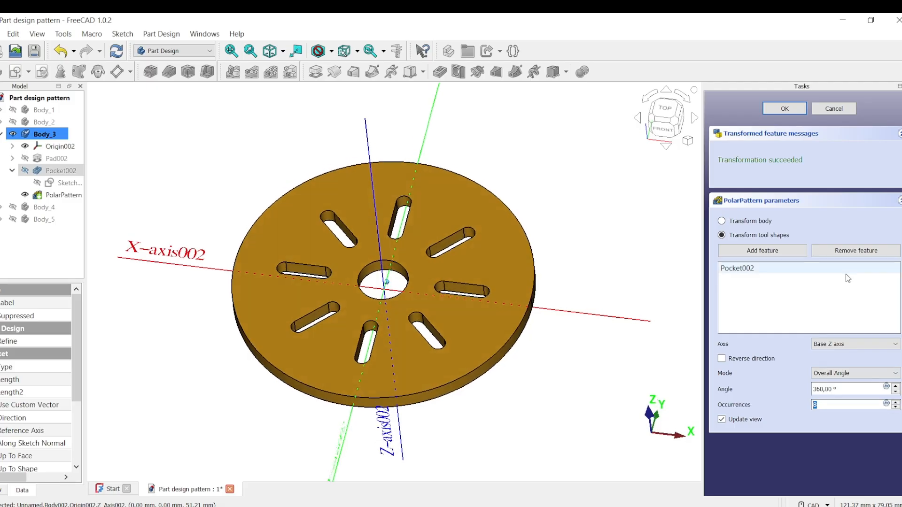
{"action": "left_click", "coordinate": [784, 110]}
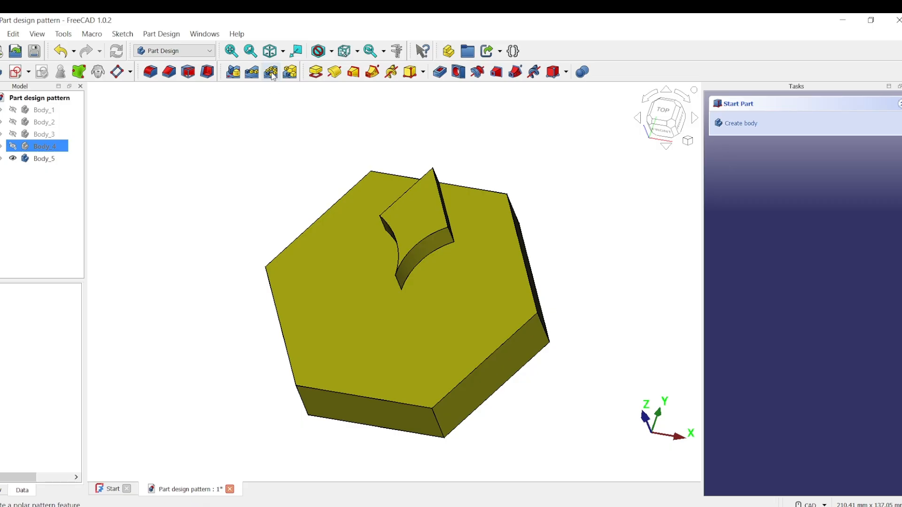
- Make Body_5 the active body and start a Polar Pattern
{"action": "left_click", "coordinate": [52, 159], "text": "ctrl"}
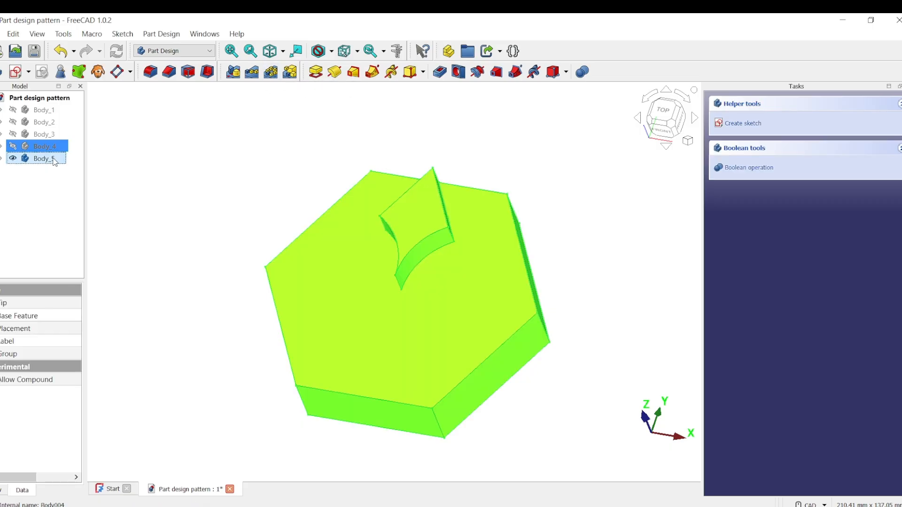
{"action": "right_click", "coordinate": [54, 160]}
{"action": "left_click", "coordinate": [132, 166]}
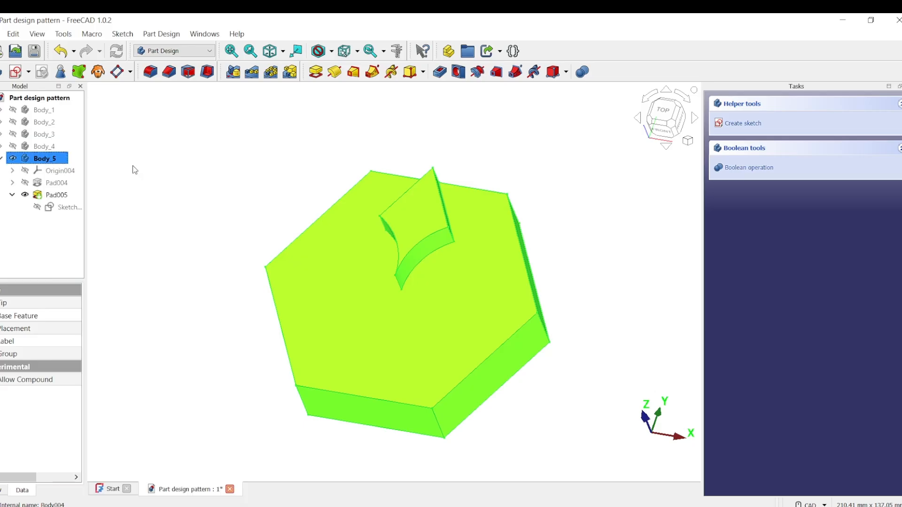
{"action": "left_click", "coordinate": [272, 72]}
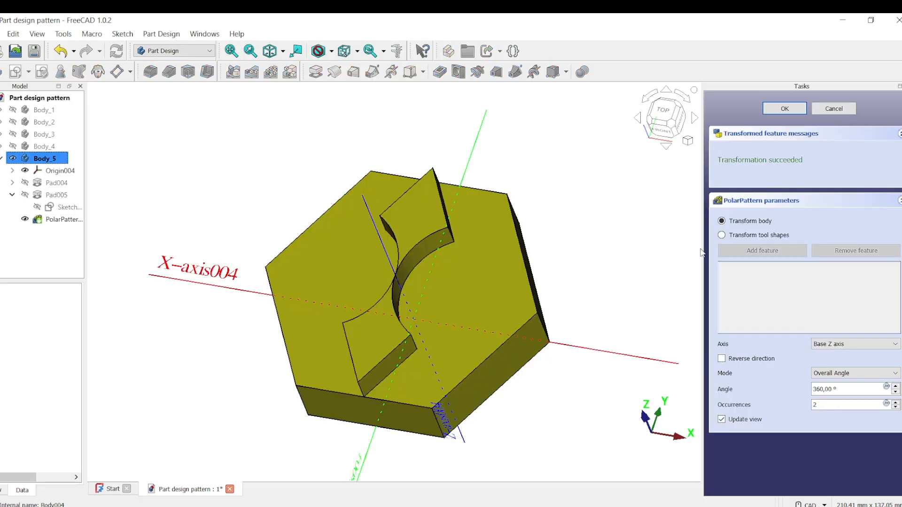
- Switch the polar pattern to transform tool shapes and add the pad Pad005 as its feature
{"action": "left_click", "coordinate": [768, 237]}
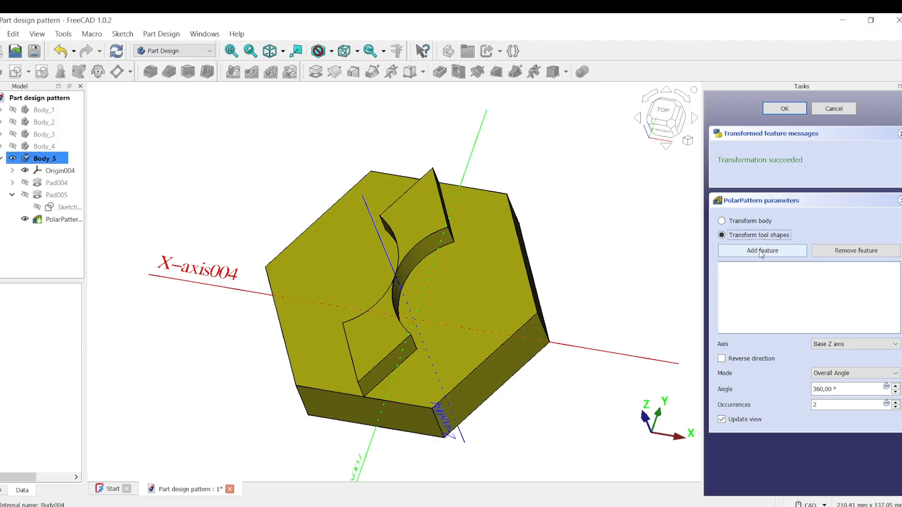
{"action": "left_click", "coordinate": [762, 250]}
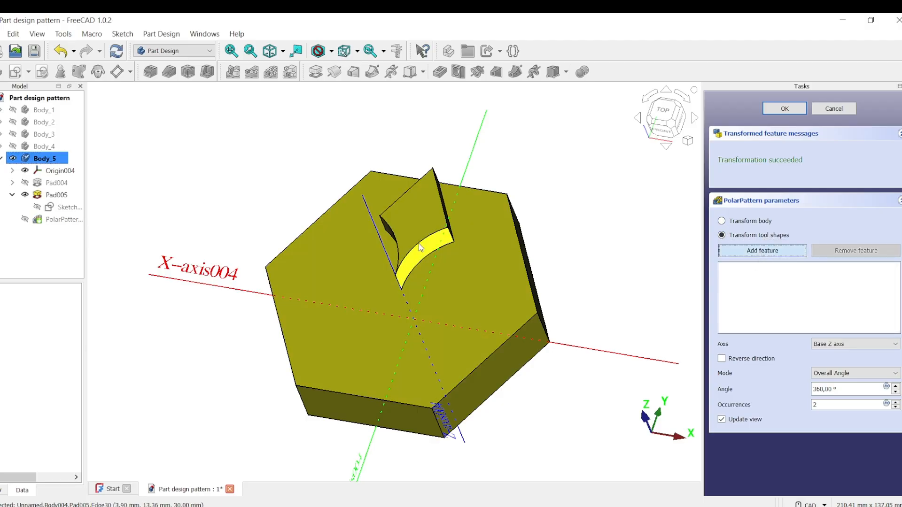
{"action": "left_click", "coordinate": [418, 216]}
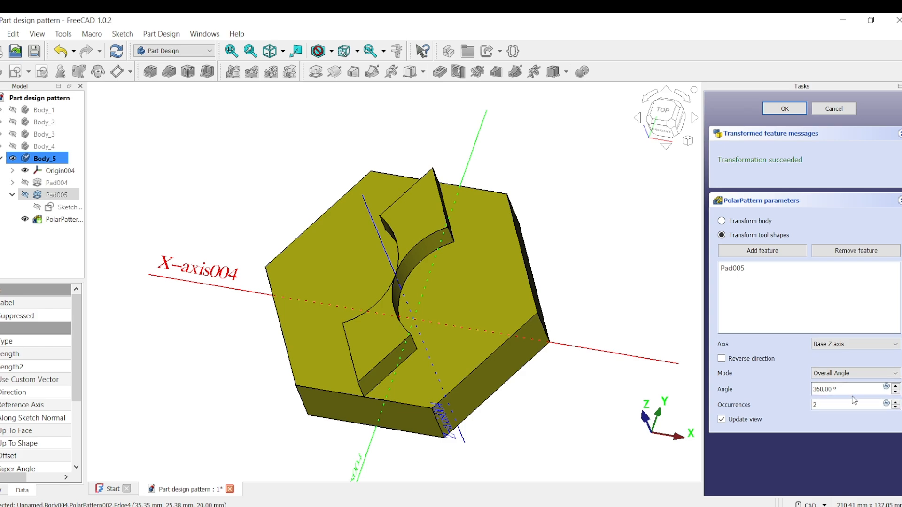
- Raise the polar pattern's occurrences to 6 and confirm the pattern
{"action": "left_click", "coordinate": [895, 403]}
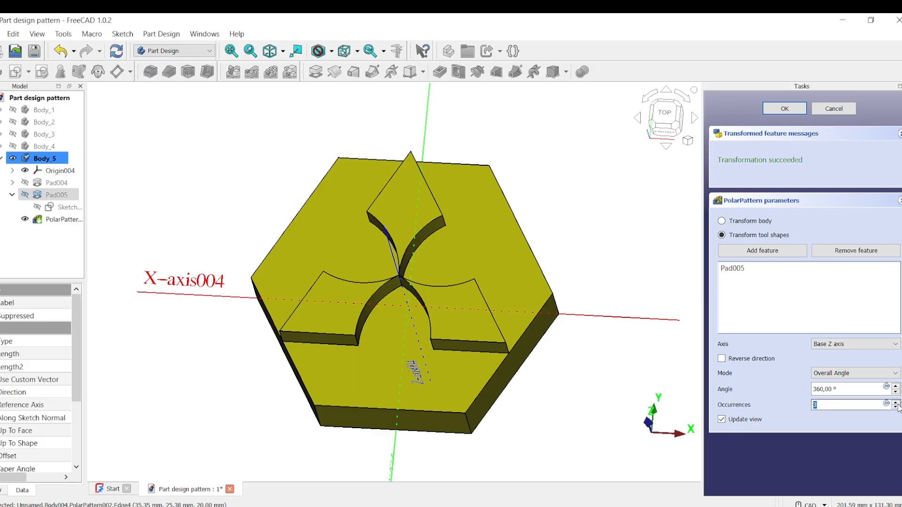
{"action": "left_click", "coordinate": [896, 403]}
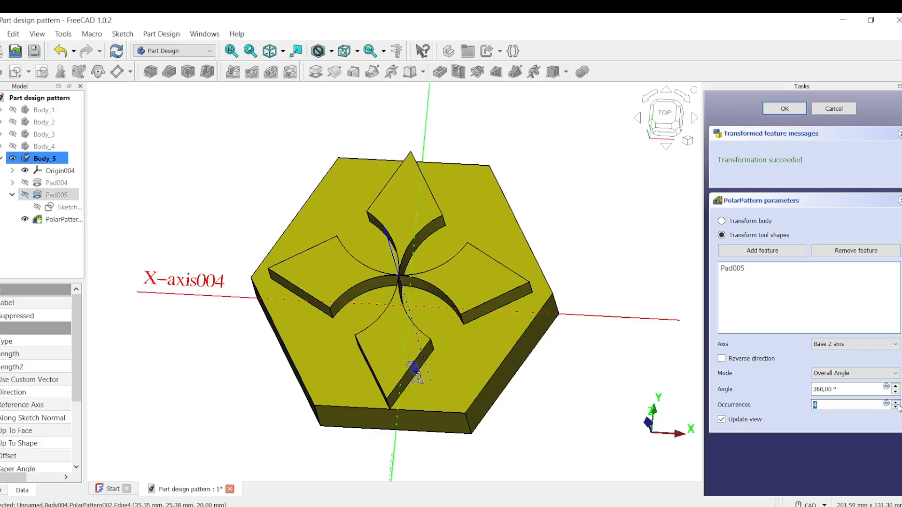
{"action": "left_click", "coordinate": [896, 403]}
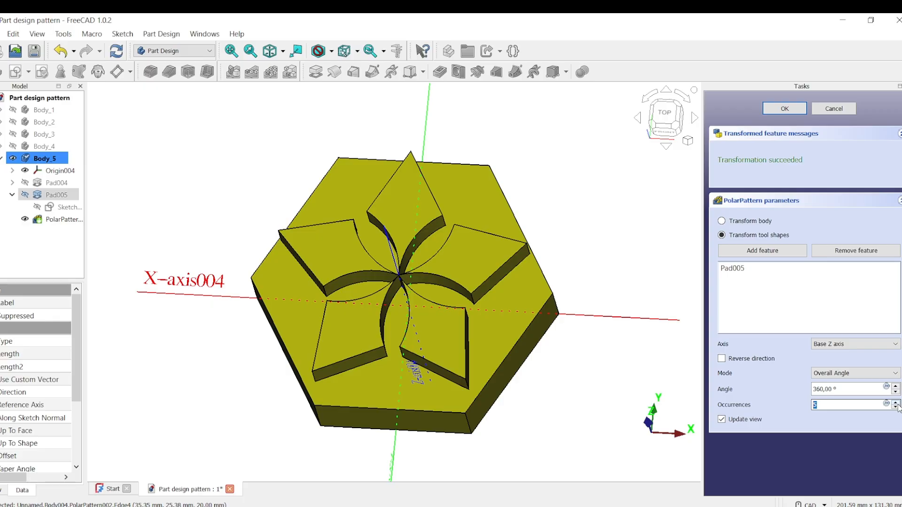
{"action": "left_click", "coordinate": [895, 403]}
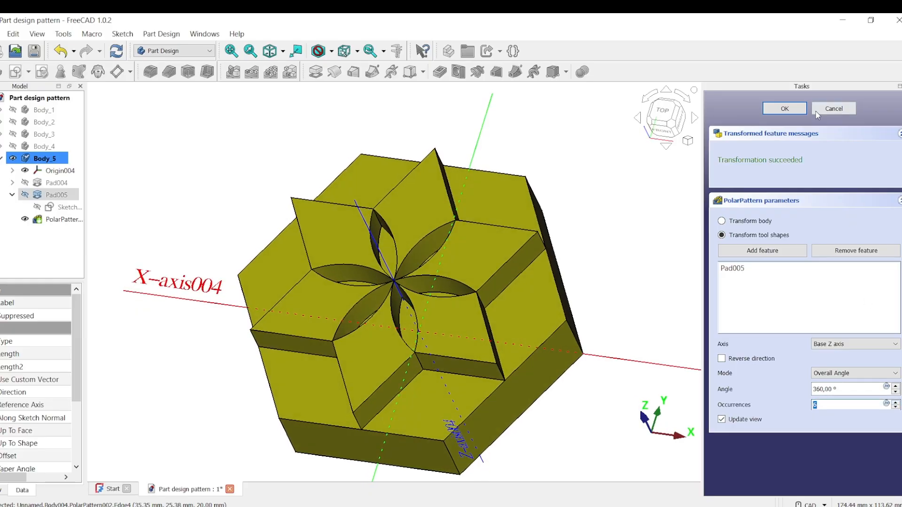
{"action": "left_click", "coordinate": [787, 110]}
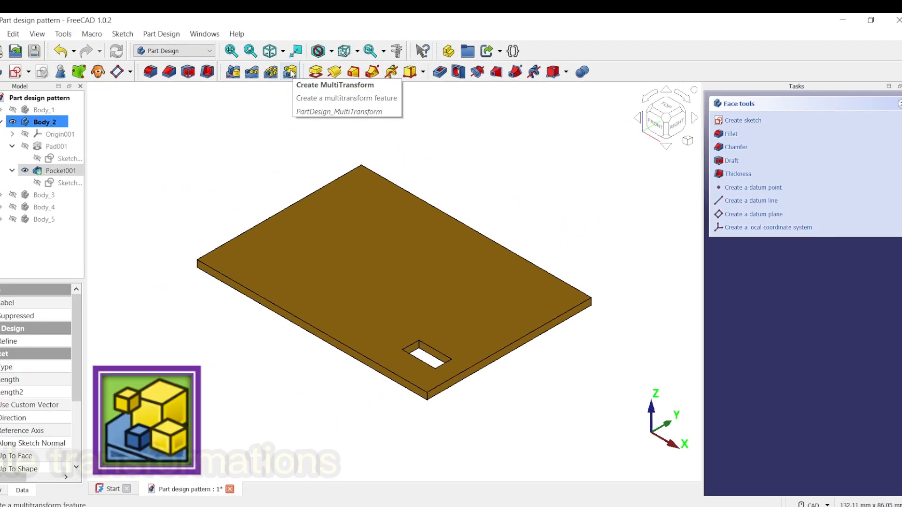
- Start a MultiTransform on Body_2's Pocket001 and add a linear pattern transformation
{"action": "left_click", "coordinate": [291, 72]}
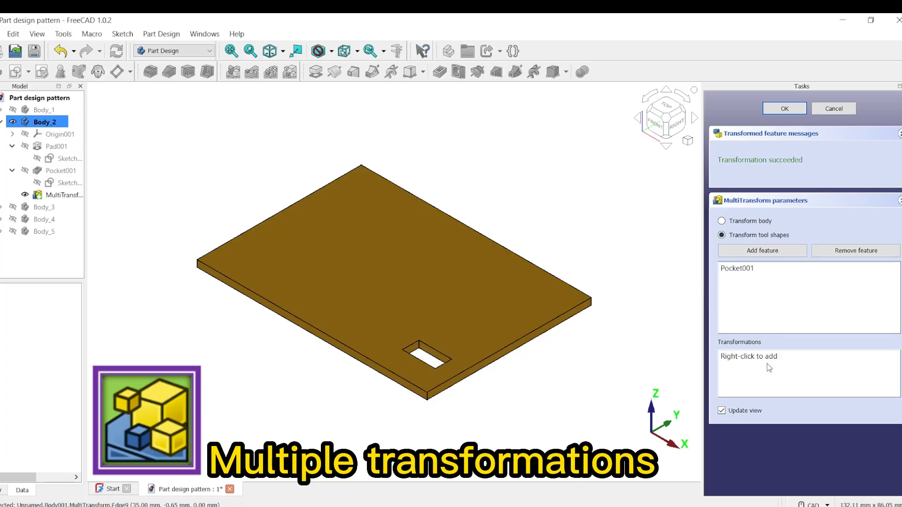
{"action": "right_click", "coordinate": [797, 369]}
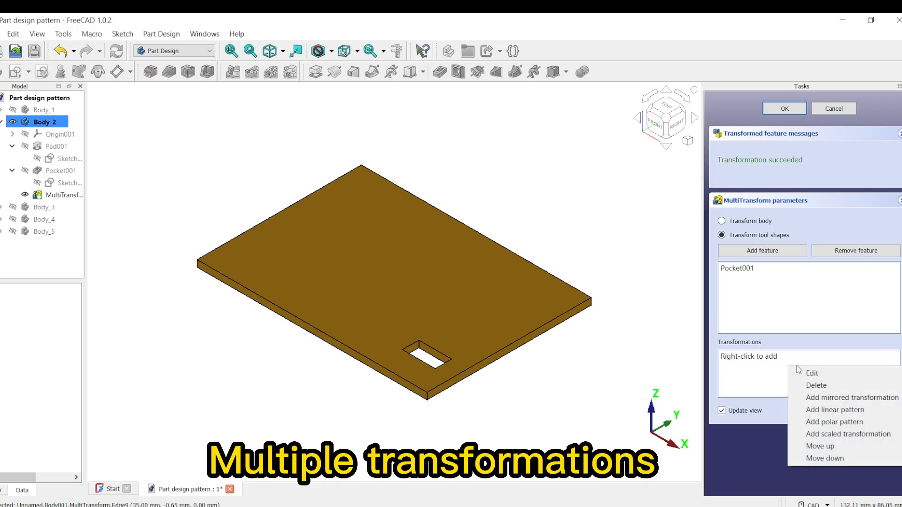
{"action": "left_click", "coordinate": [832, 413]}
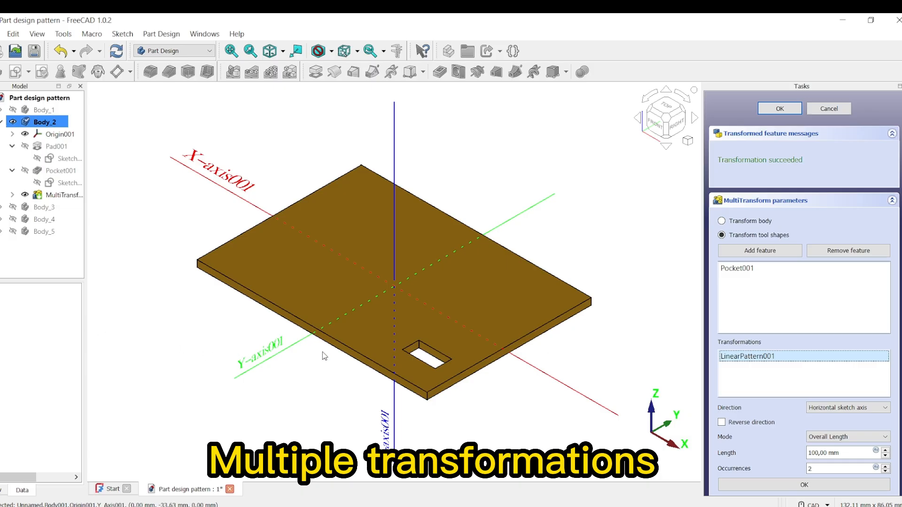
- Set the linear pattern's direction to the Base Y axis and its mode to Offset
{"action": "left_click", "coordinate": [886, 407]}
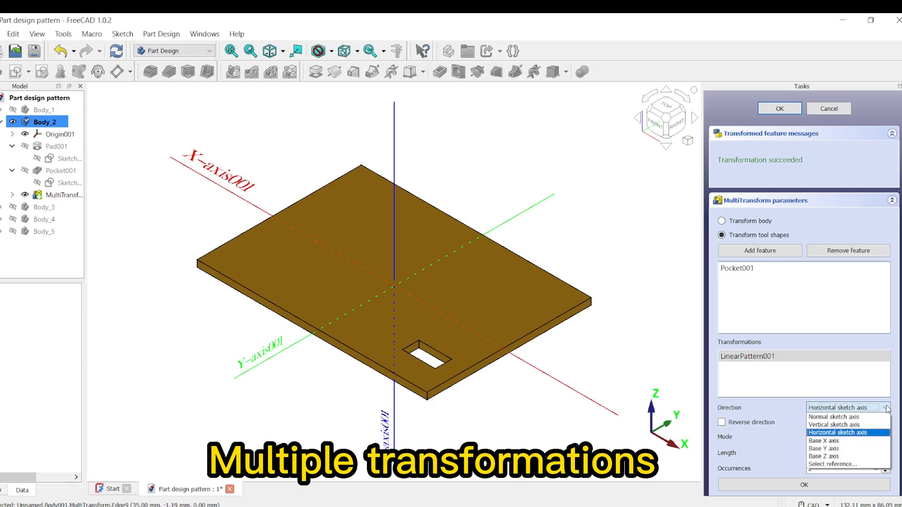
{"action": "left_click", "coordinate": [854, 448]}
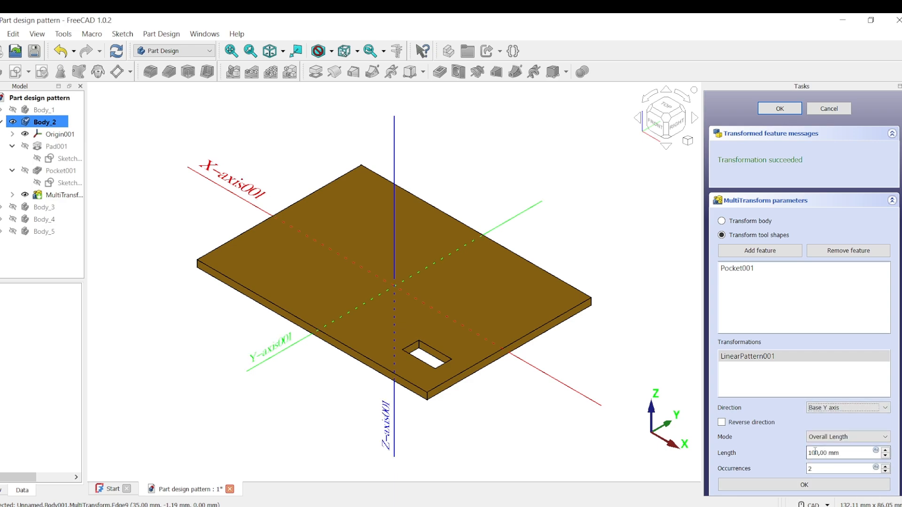
{"action": "left_click", "coordinate": [859, 437]}
{"action": "left_click", "coordinate": [833, 452]}
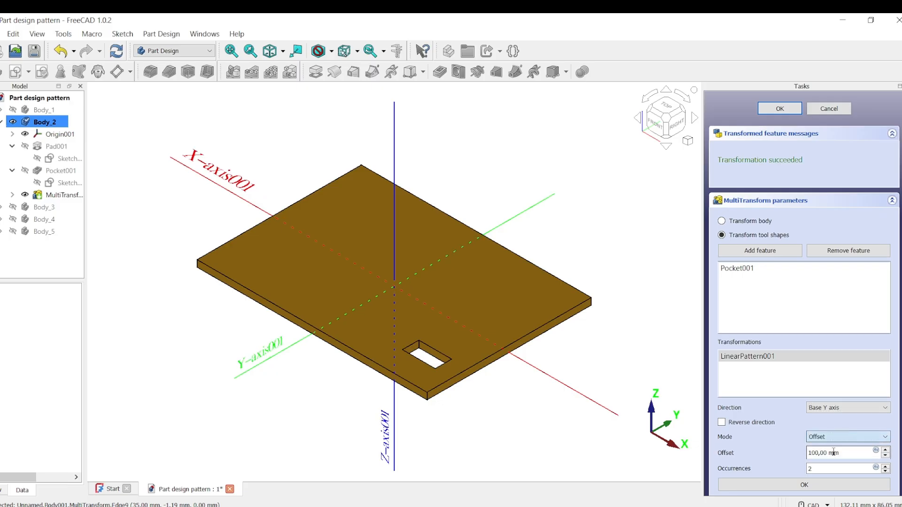
- Set the linear pattern's offset to 10 mm and occurrences to 4, then confirm this transformation
{"action": "left_click", "coordinate": [813, 452]}
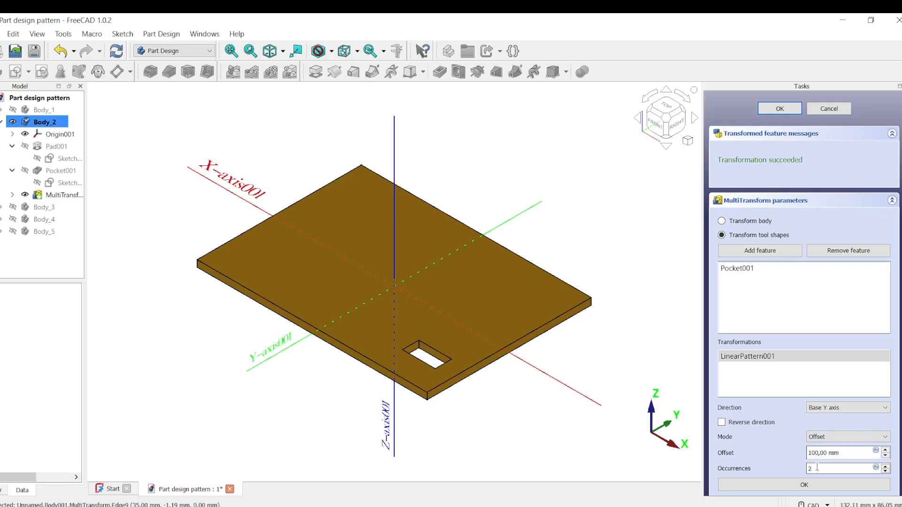
{"action": "key", "text": "BackSpace"}
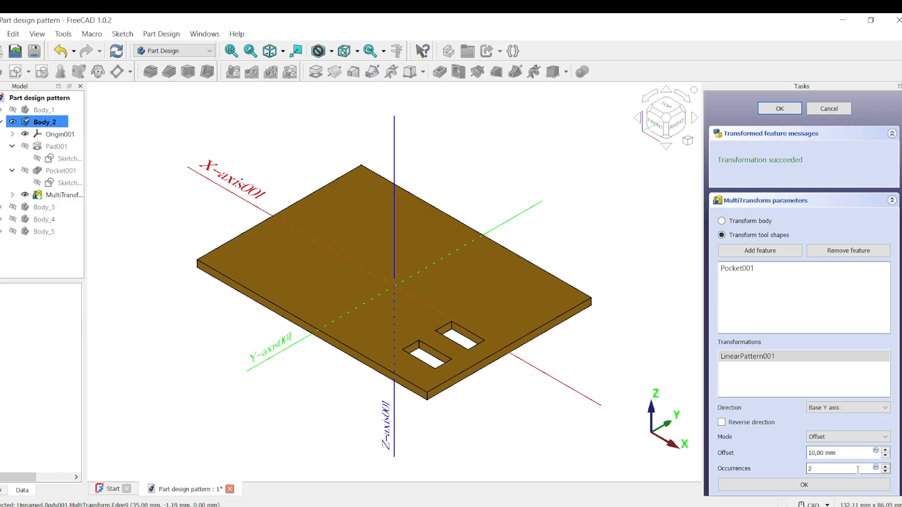
{"action": "left_click", "coordinate": [886, 466]}
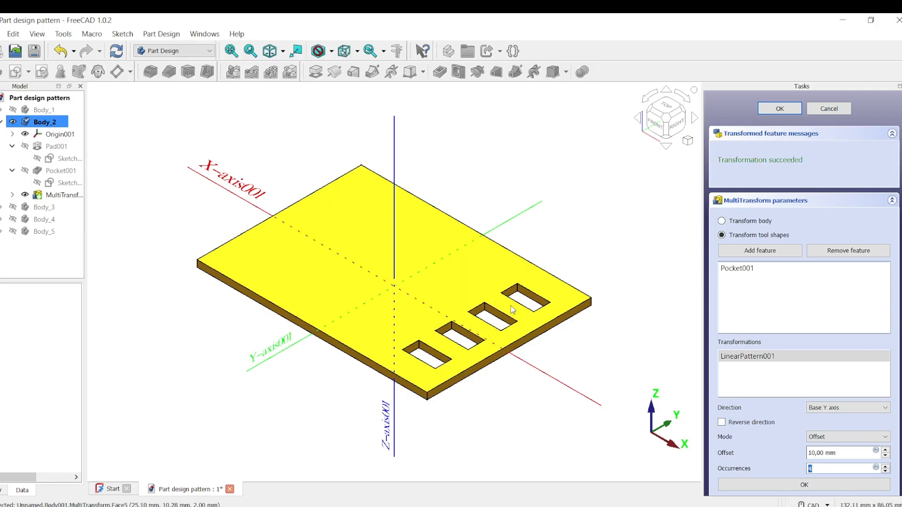
{"action": "left_click", "coordinate": [805, 485]}
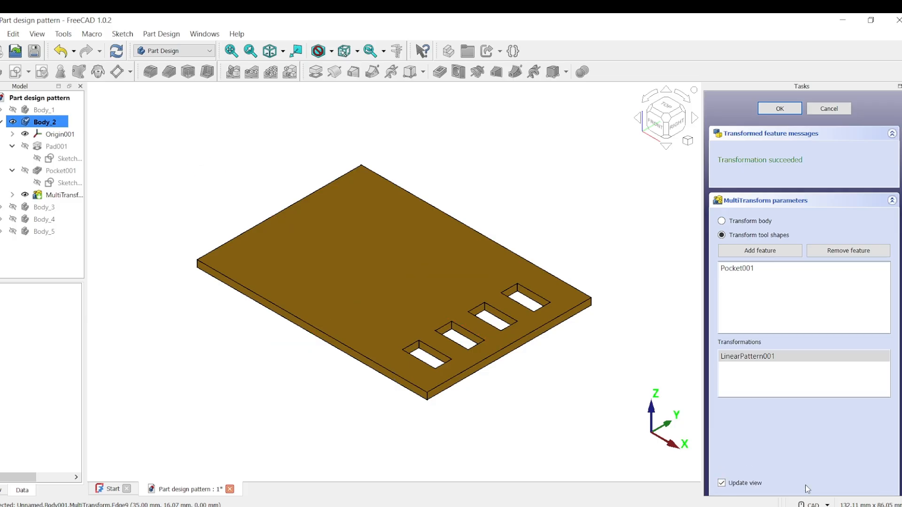
- Add a second linear pattern and set its direction to a reference edge along the plate's front left side
{"action": "right_click", "coordinate": [750, 371]}
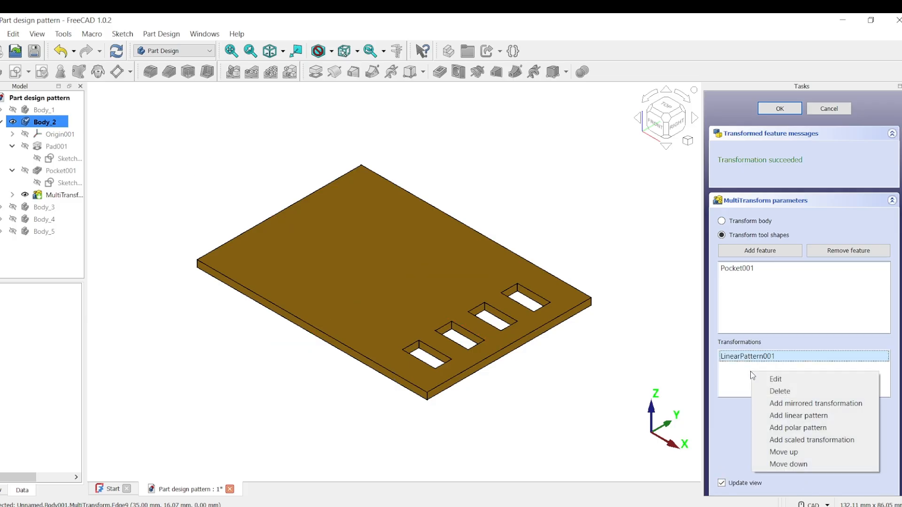
{"action": "left_click", "coordinate": [802, 417]}
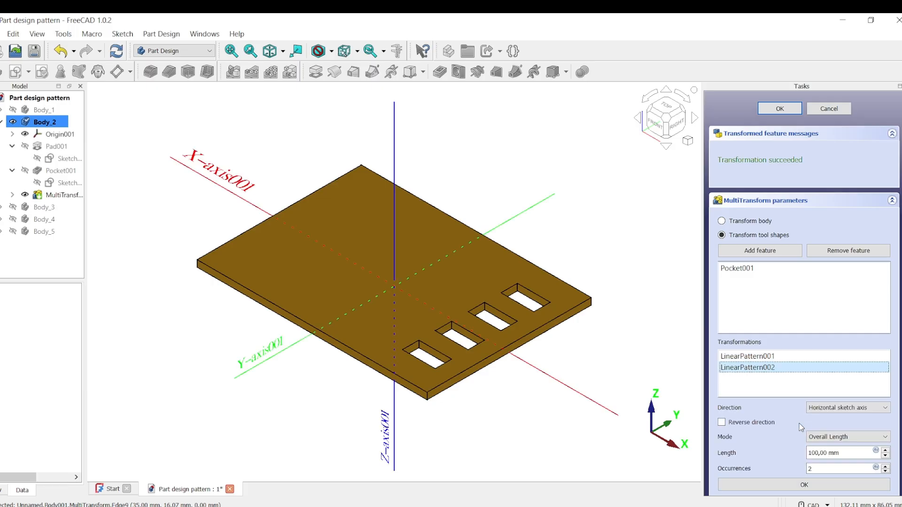
{"action": "left_click", "coordinate": [889, 409]}
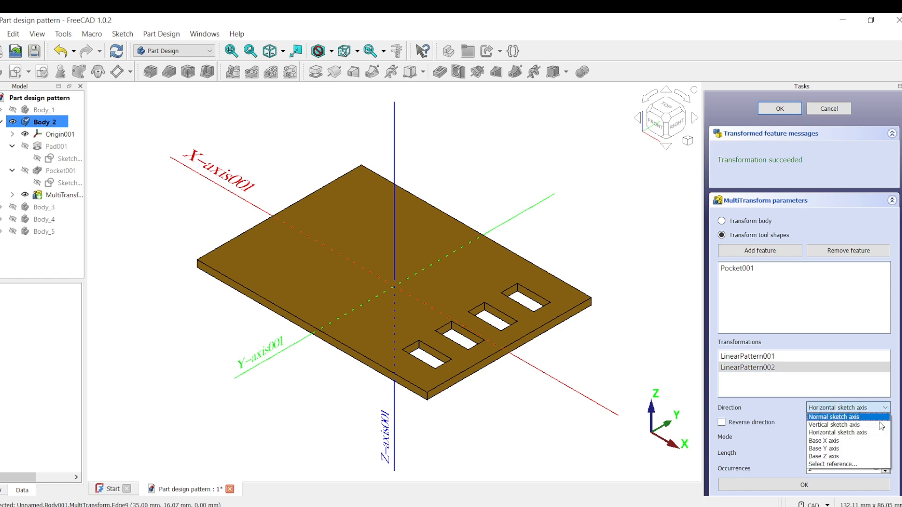
{"action": "left_click", "coordinate": [847, 464]}
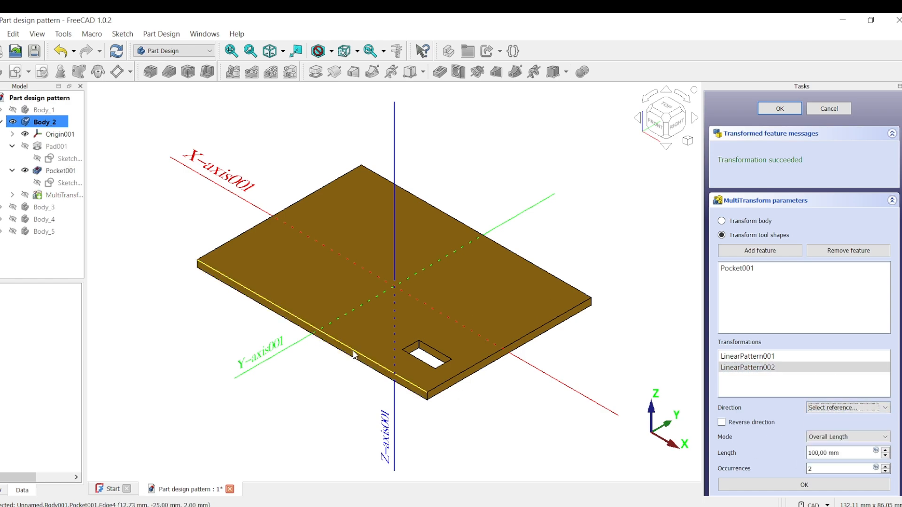
{"action": "left_click", "coordinate": [353, 355]}
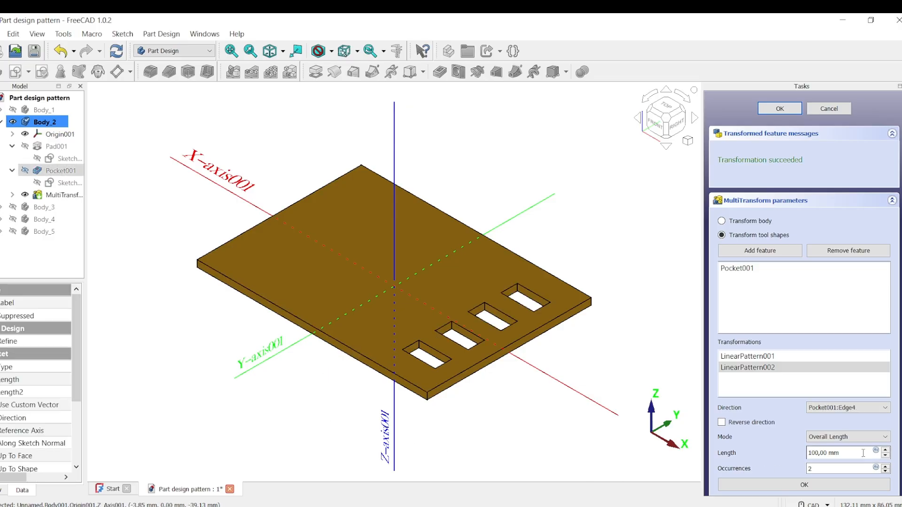
- Switch the second linear pattern to Offset mode and set its offset to 20 mm
{"action": "left_click", "coordinate": [884, 443]}
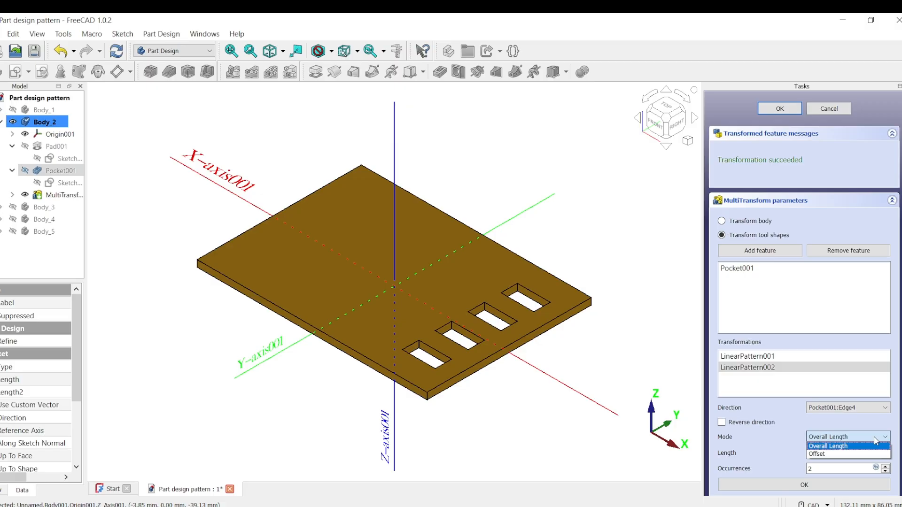
{"action": "left_click", "coordinate": [822, 454]}
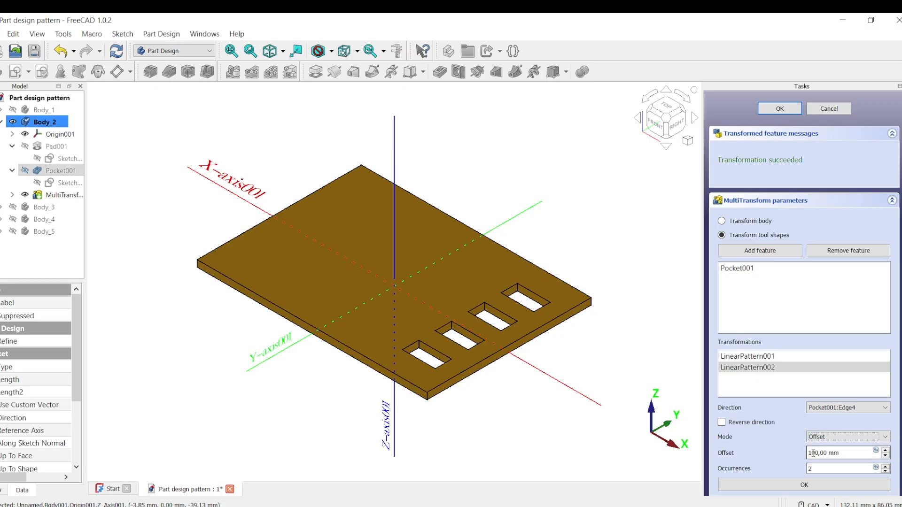
{"action": "left_click", "coordinate": [811, 454]}
{"action": "key", "text": "Delete"}
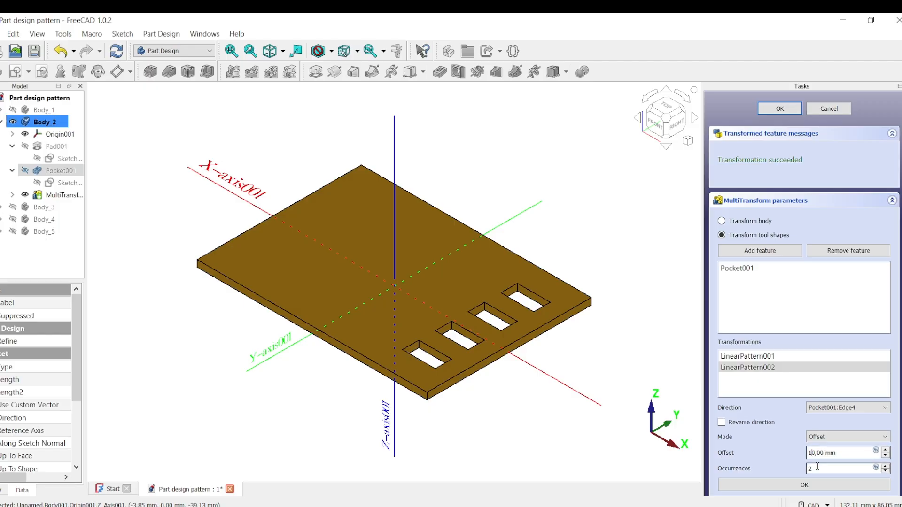
{"action": "left_click", "coordinate": [850, 473]}
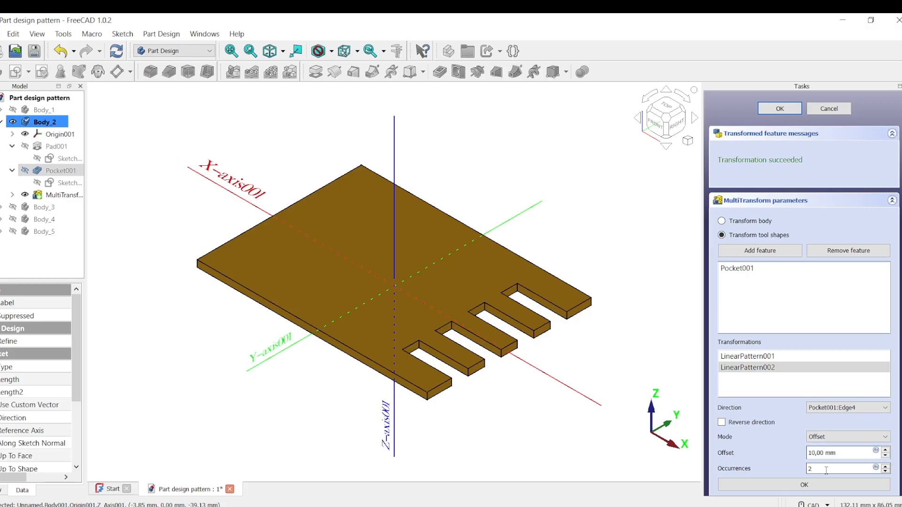
{"action": "left_click", "coordinate": [813, 453]}
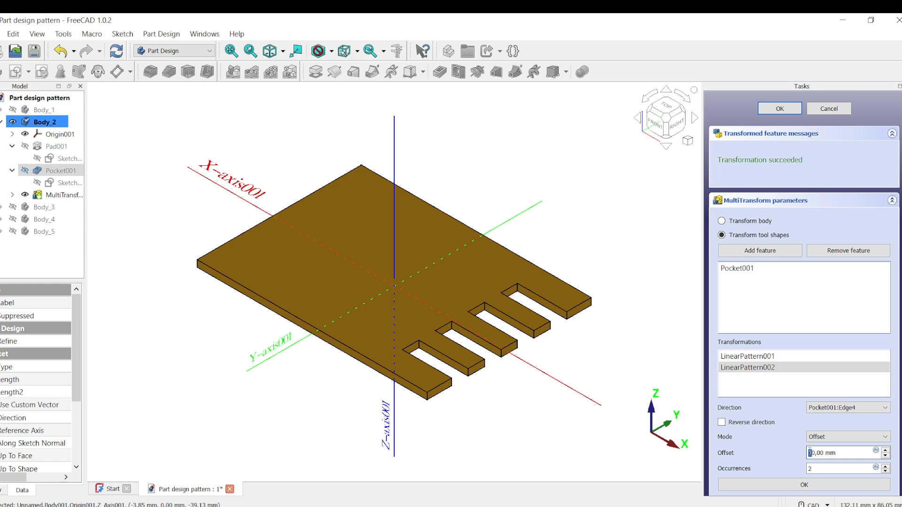
{"action": "type", "text": "2"}
{"action": "left_click", "coordinate": [829, 468]}
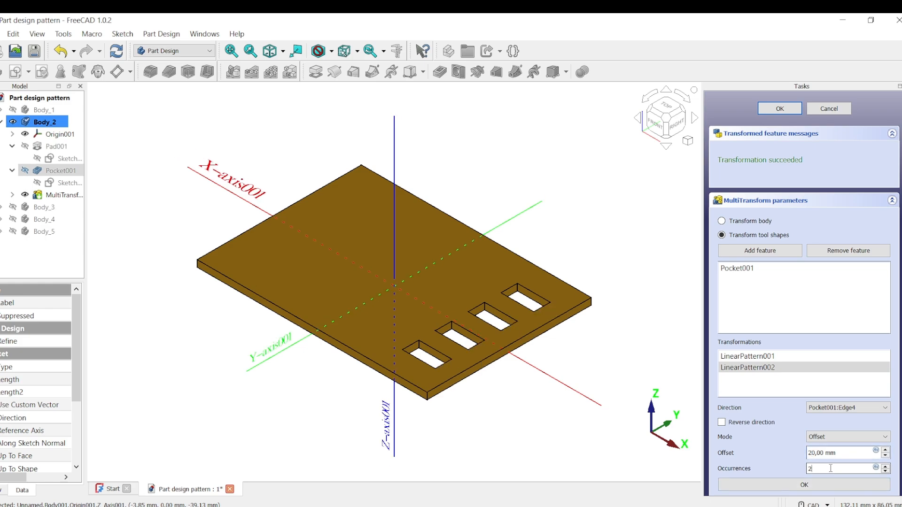
- Reverse the second linear pattern's direction and raise its occurrences to 4
{"action": "left_click", "coordinate": [722, 422]}
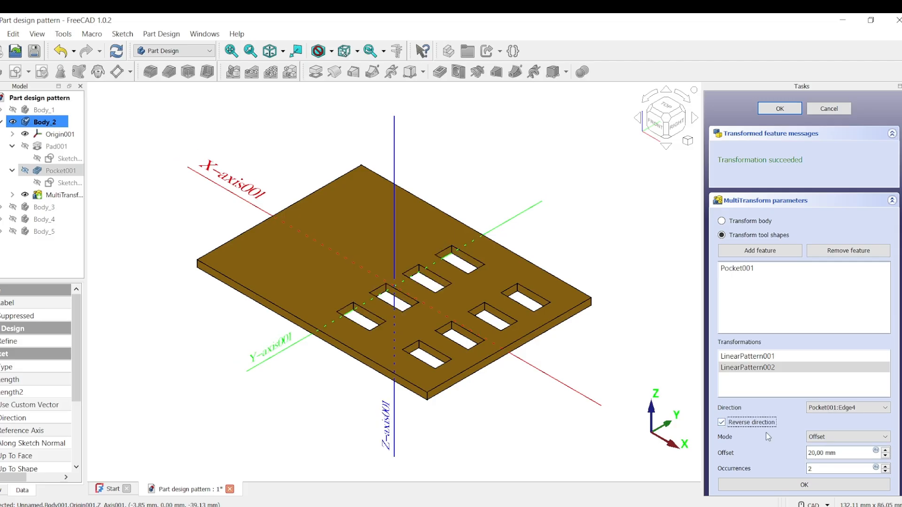
{"action": "left_click", "coordinate": [885, 467]}
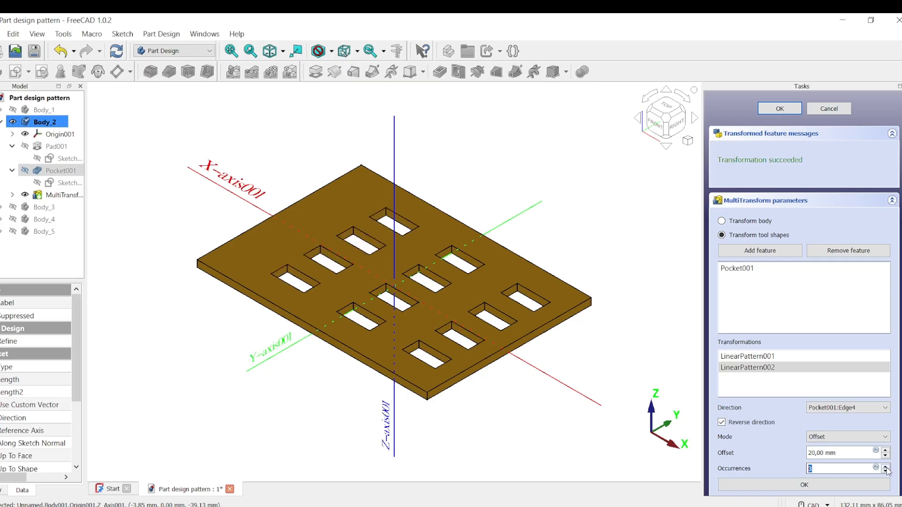
{"action": "left_click", "coordinate": [885, 467]}
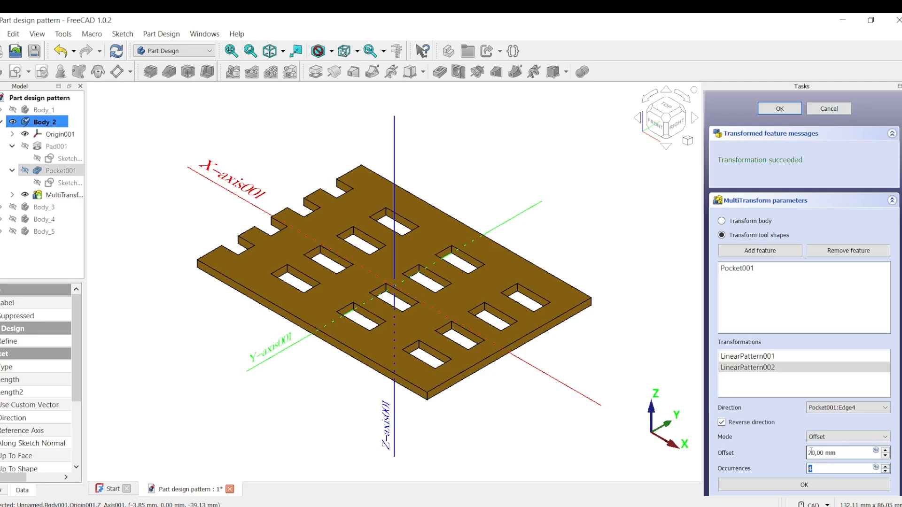
- Set the second linear pattern's offset to 15 mm and finish the MultiTransform feature
{"action": "double_click", "coordinate": [815, 452]}
{"action": "type", "text": "15"}
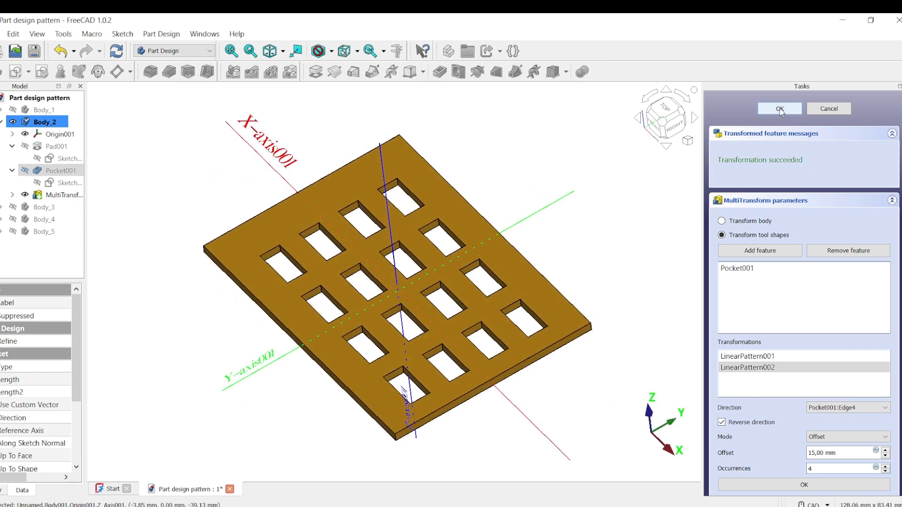
{"action": "left_click", "coordinate": [780, 110]}
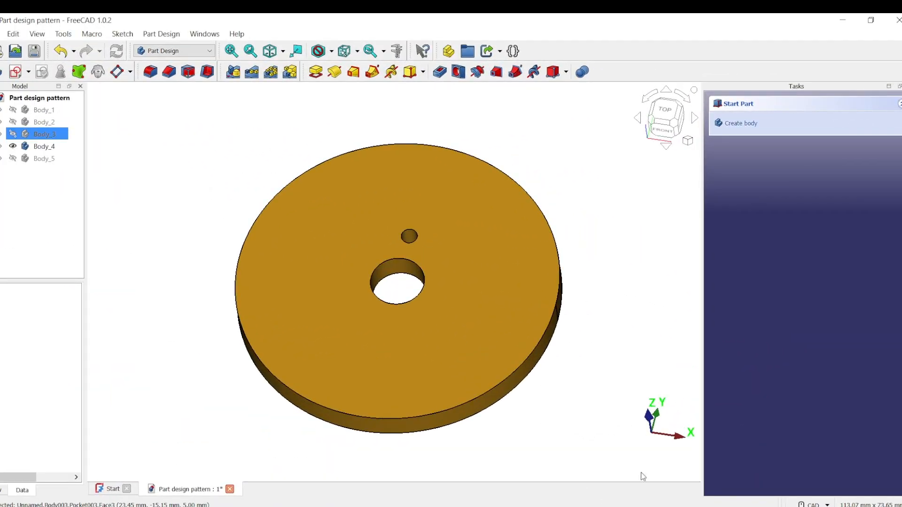
- Make Body_4, the disc with a small hole, the active body
{"action": "mouse_move", "coordinate": [672, 254]}
{"action": "middle_mouse_down"}
{"action": "mouse_move", "coordinate": [564, 288]}
{"action": "mouse_move", "coordinate": [644, 297]}
{"action": "mouse_move", "coordinate": [648, 284]}
{"action": "middle_mouse_up"}
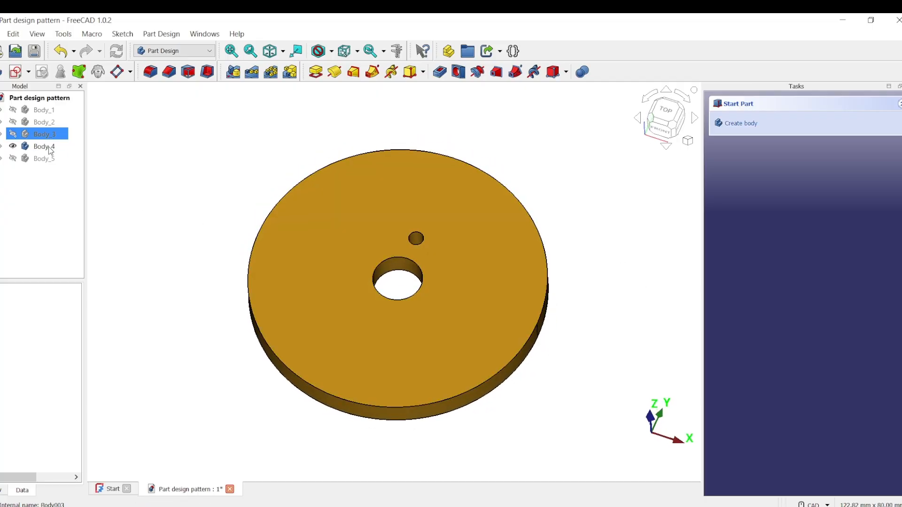
{"action": "left_click", "coordinate": [51, 148]}
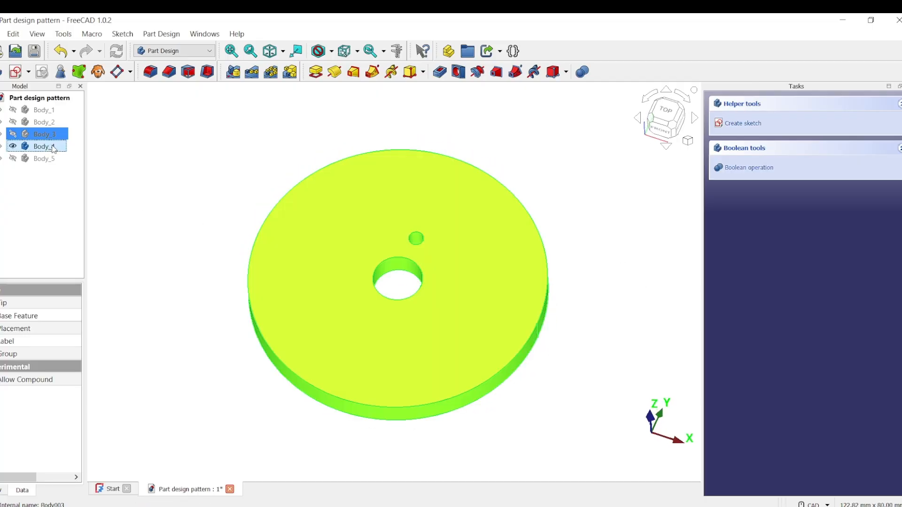
{"action": "right_click", "coordinate": [53, 149]}
{"action": "left_click", "coordinate": [119, 148]}
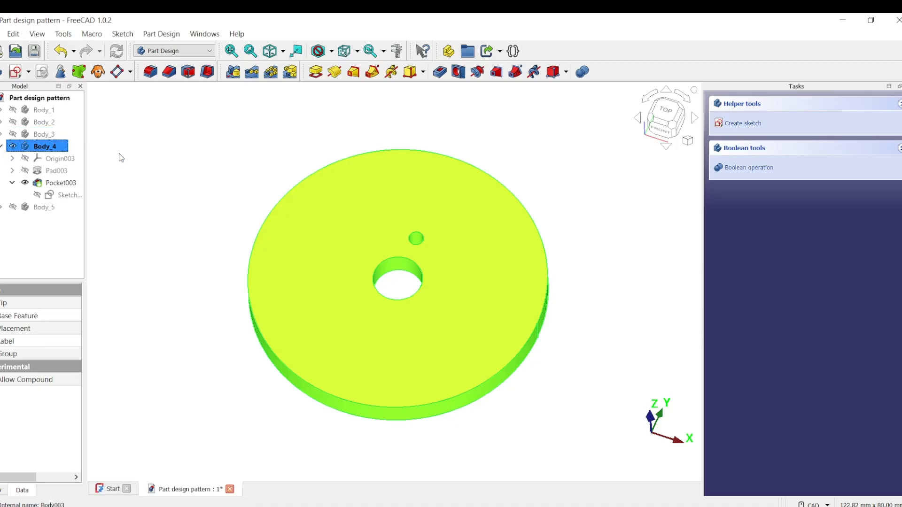
{"action": "left_click", "coordinate": [254, 153]}
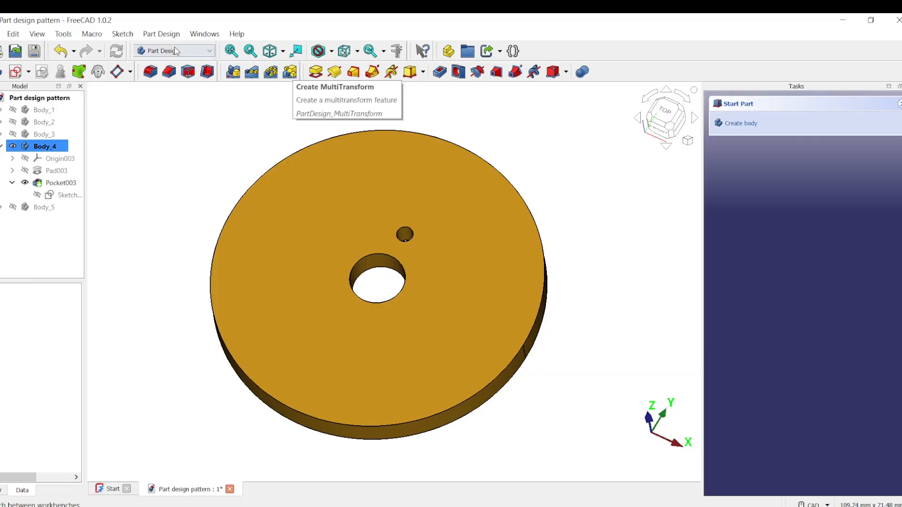
- Start a new MultiTransform feature on the disc
{"action": "left_click", "coordinate": [161, 34]}
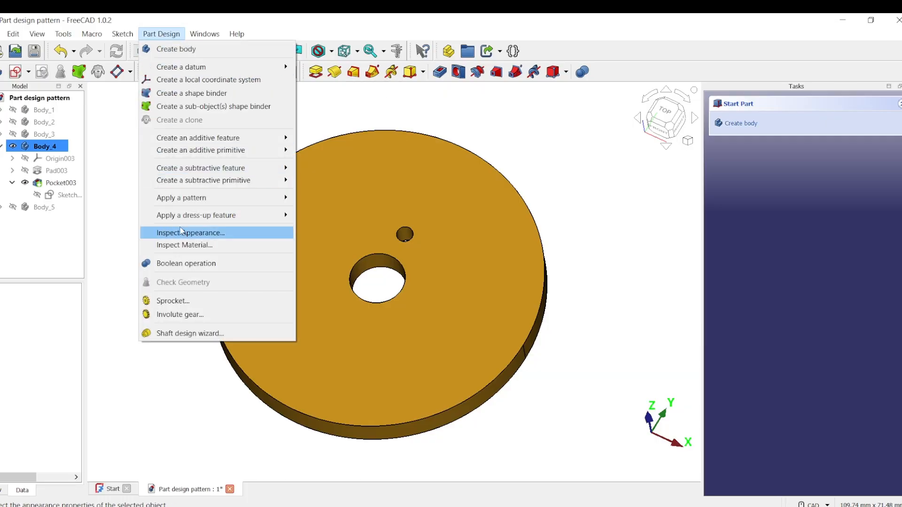
{"action": "mouse_move", "coordinate": [263, 198]}
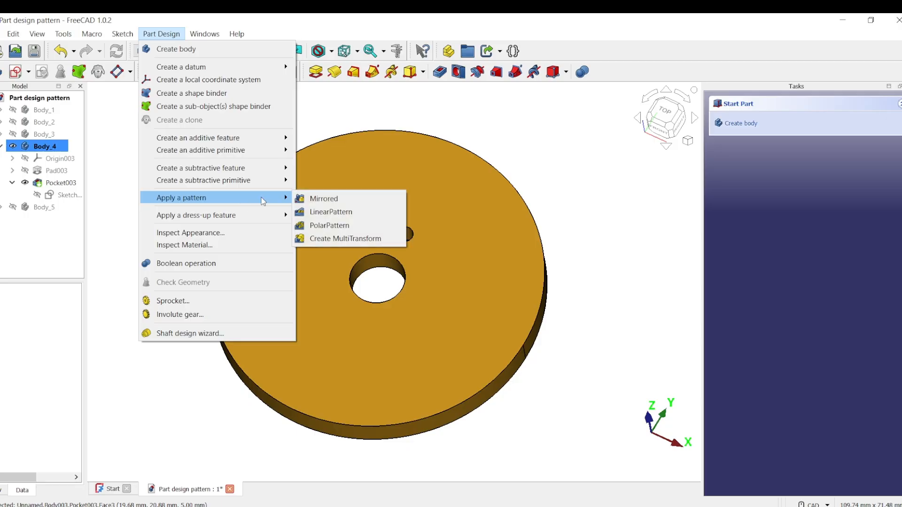
{"action": "left_click", "coordinate": [357, 239]}
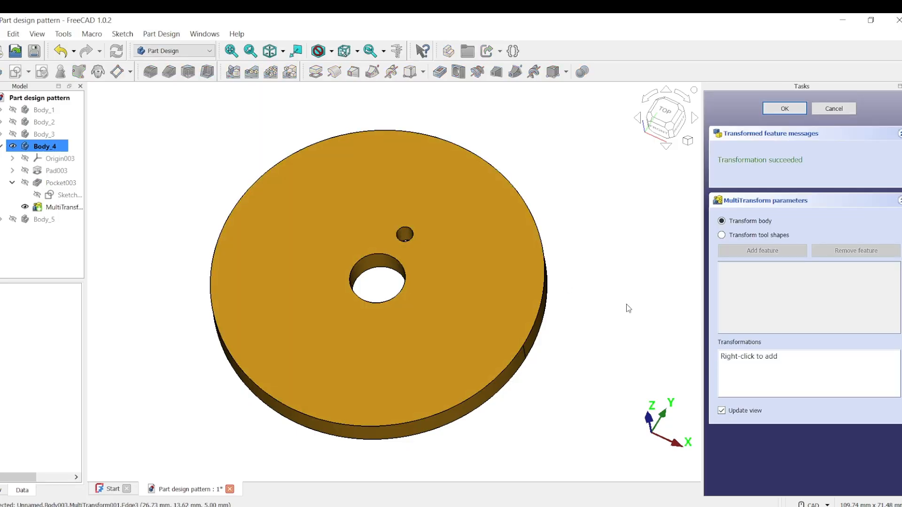
- Switch the MultiTransform to transform tool shapes and add the small hole's pocket as its feature
{"action": "left_click", "coordinate": [761, 236]}
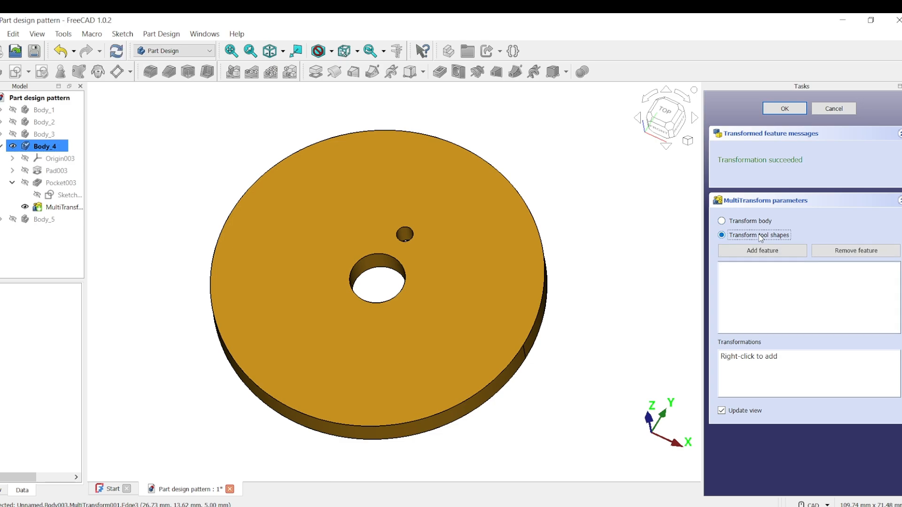
{"action": "left_click", "coordinate": [406, 235]}
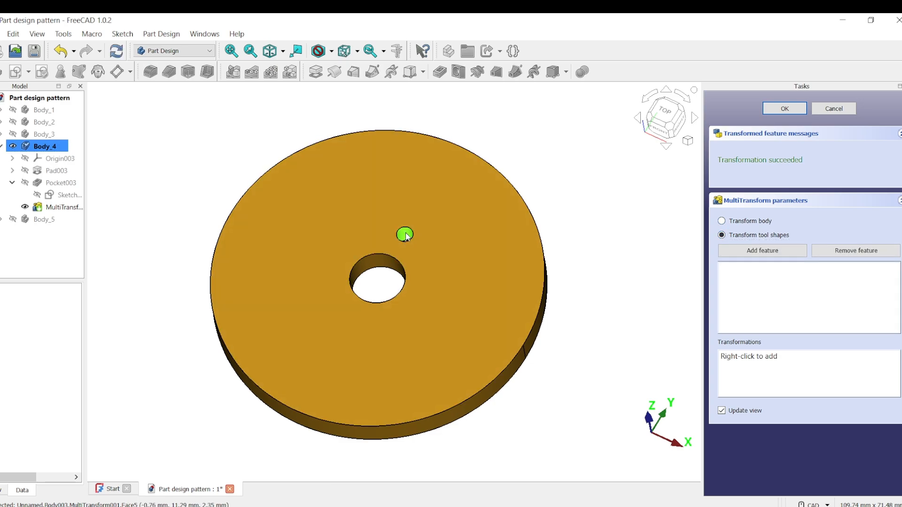
{"action": "left_click", "coordinate": [770, 256]}
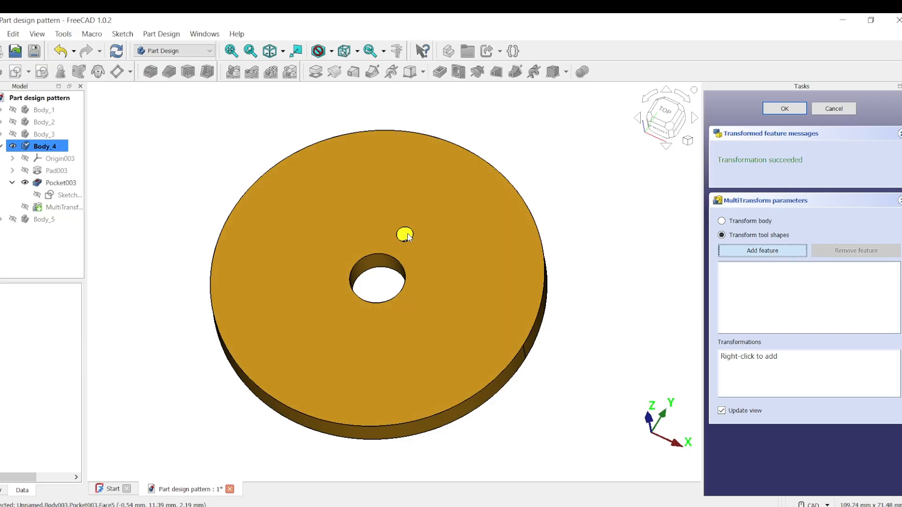
{"action": "left_click", "coordinate": [405, 234]}
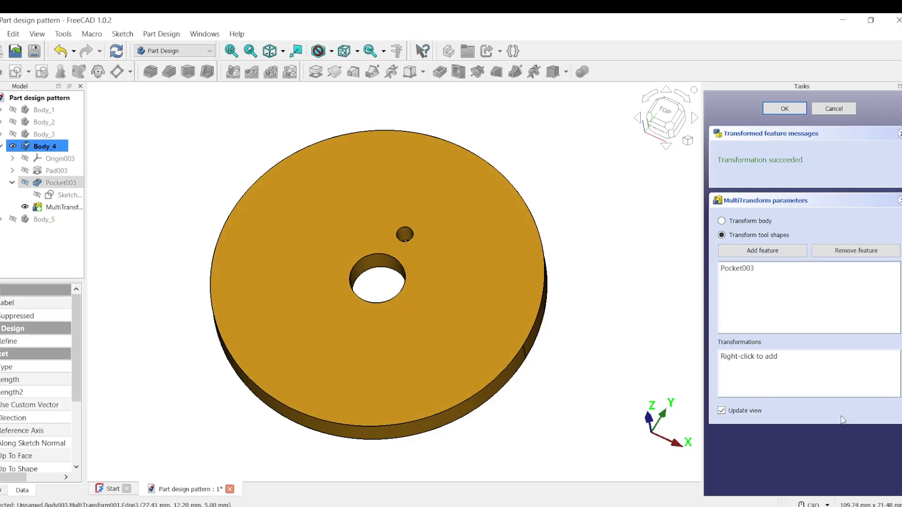
- Add a linear pattern transformation and set its direction to the base Y axis
{"action": "right_click", "coordinate": [795, 370]}
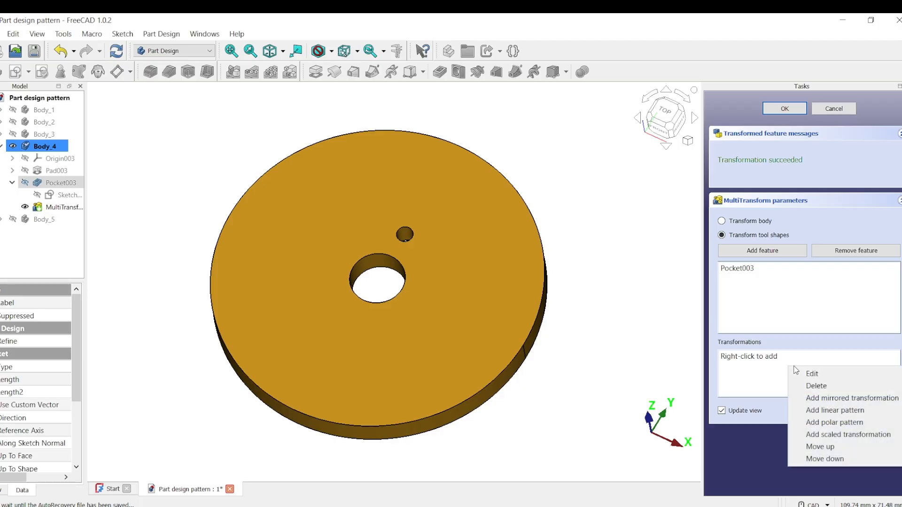
{"action": "left_click", "coordinate": [827, 410]}
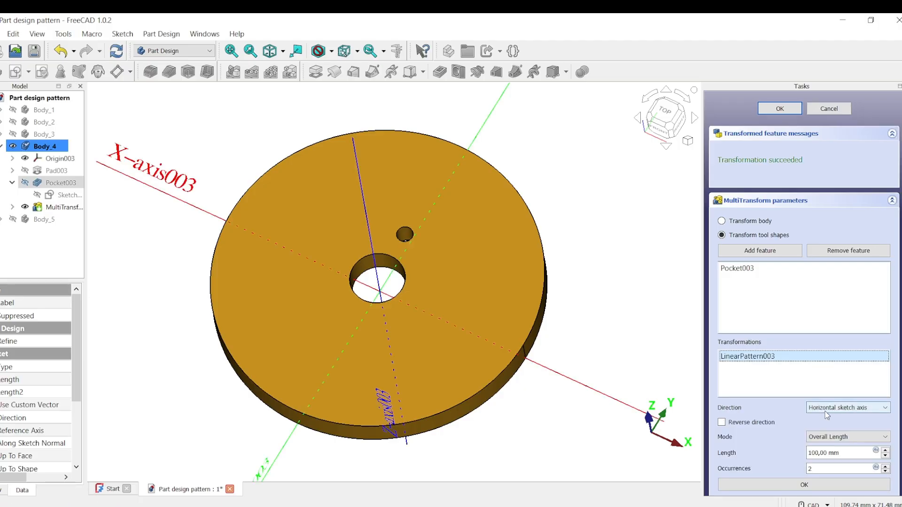
{"action": "scroll", "coordinate": [479, 428], "scroll_direction": "down", "scroll_amount": 2}
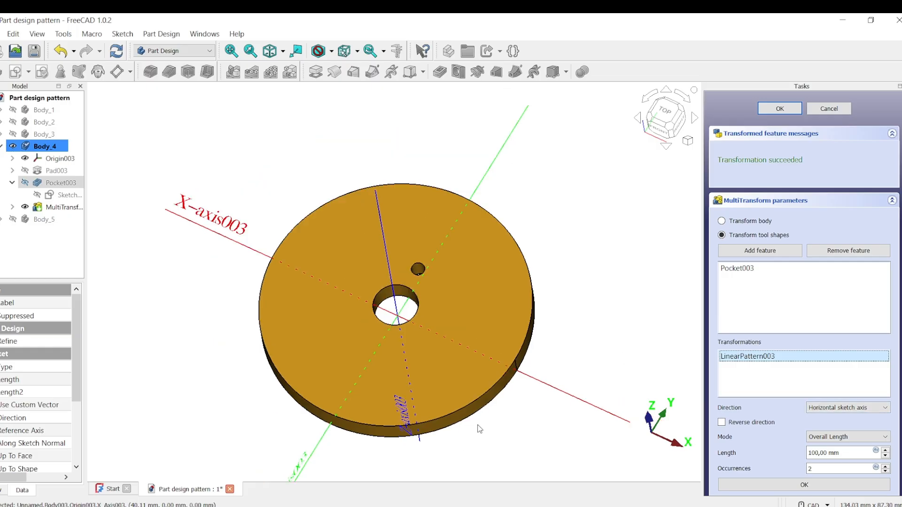
{"action": "left_click", "coordinate": [302, 472]}
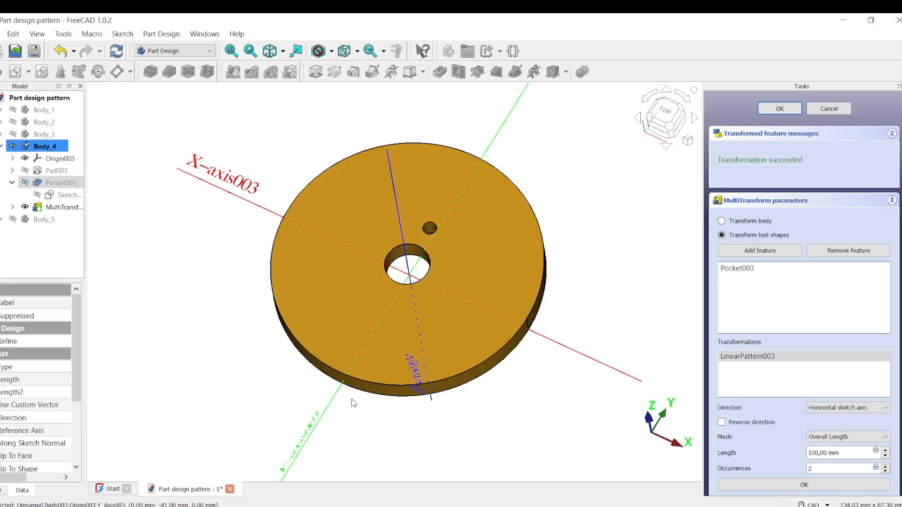
{"action": "left_click", "coordinate": [291, 466]}
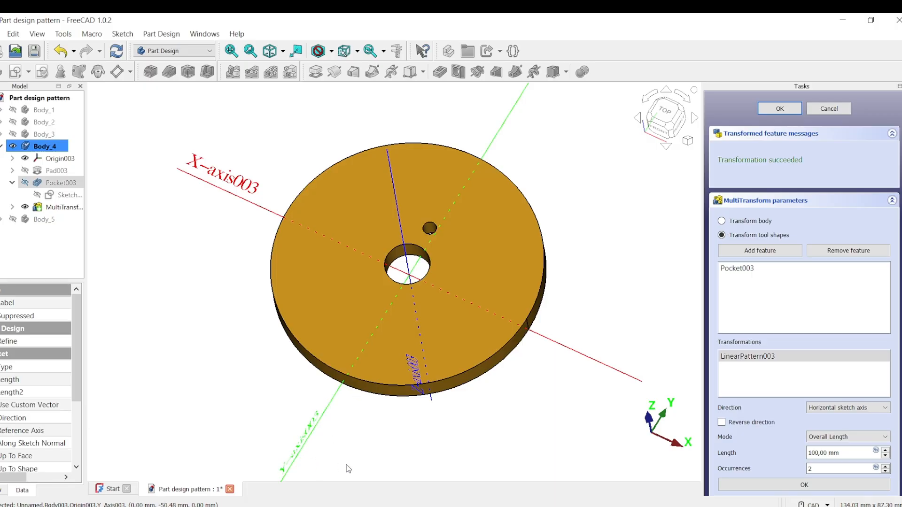
- Switch the linear pattern to Offset mode and set its offset to 5 mm
{"action": "left_click", "coordinate": [886, 441]}
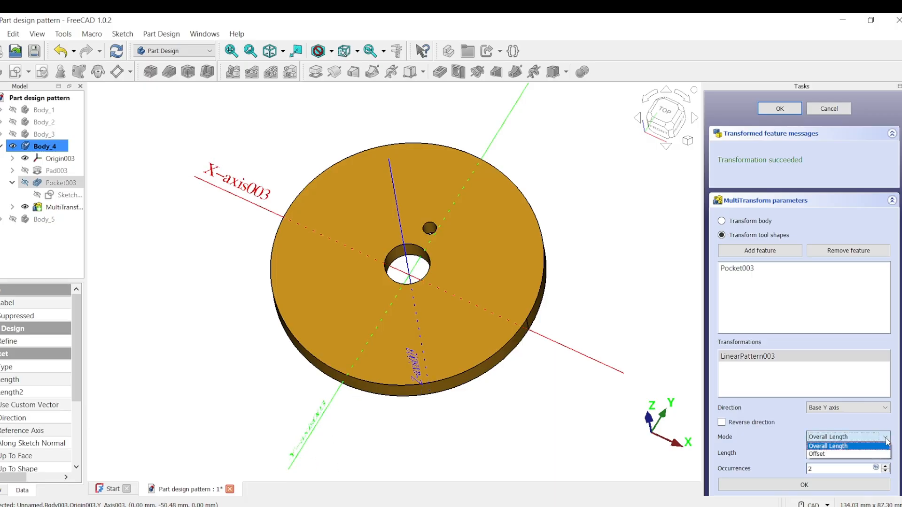
{"action": "left_click", "coordinate": [841, 454]}
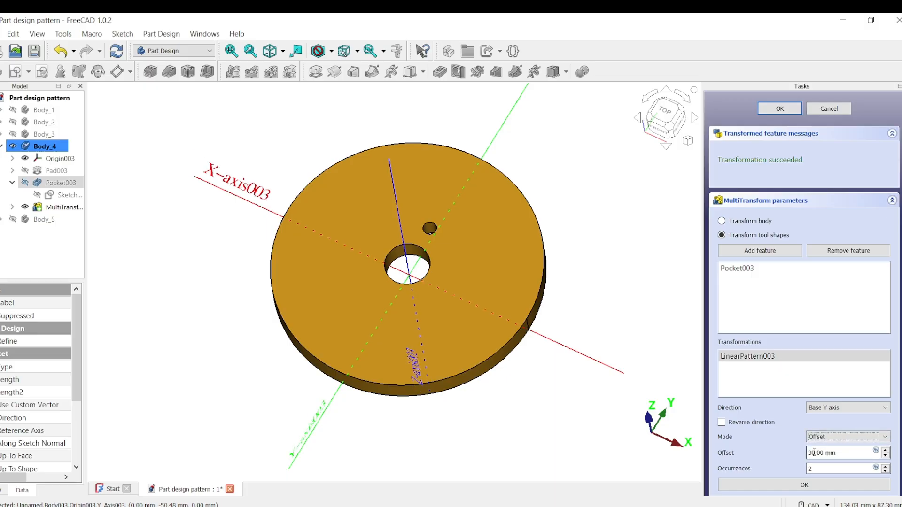
{"action": "double_click", "coordinate": [806, 452]}
{"action": "type", "text": "4"}
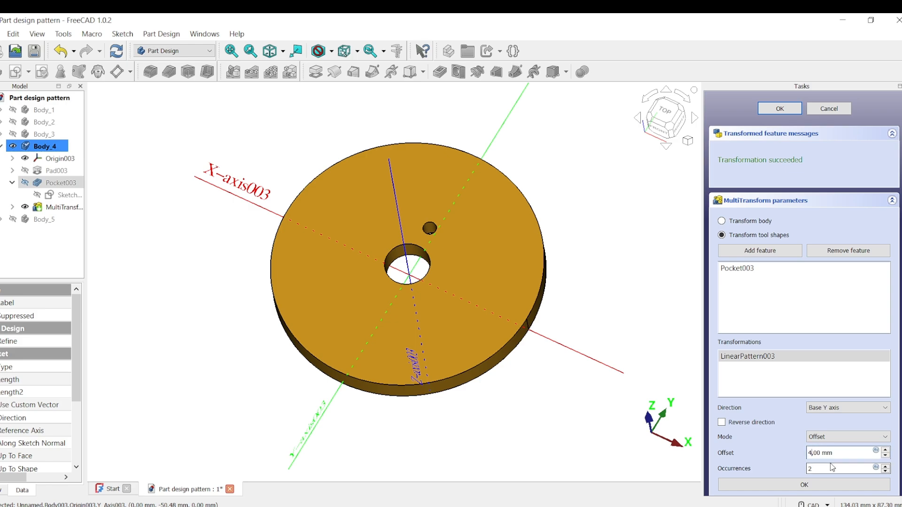
{"action": "double_click", "coordinate": [807, 454]}
{"action": "type", "text": "5"}
- Raise the linear pattern's occurrences to 4 and confirm this transformation
{"action": "left_click", "coordinate": [886, 467]}
{"action": "left_click", "coordinate": [885, 467]}
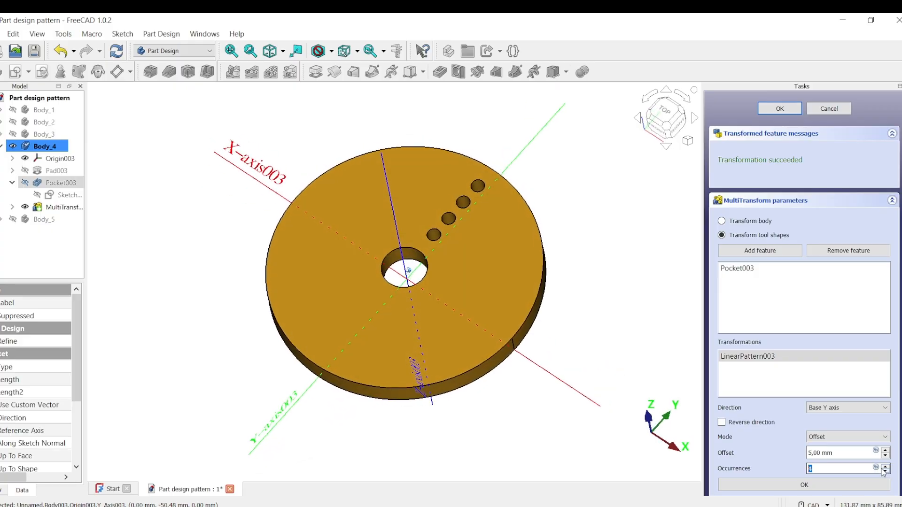
{"action": "left_click", "coordinate": [804, 486]}
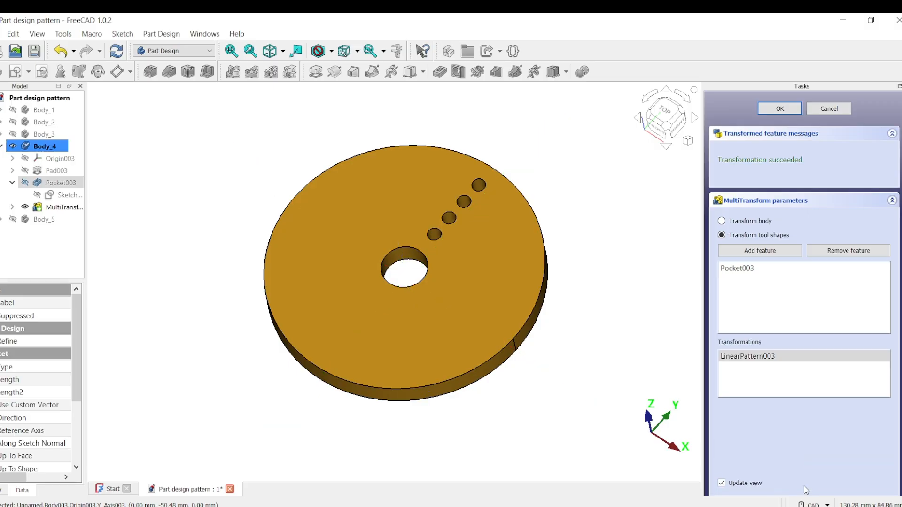
- Add a polar pattern transformation and set its axis to the base Z axis
{"action": "left_click", "coordinate": [757, 375]}
{"action": "right_click", "coordinate": [759, 378]}
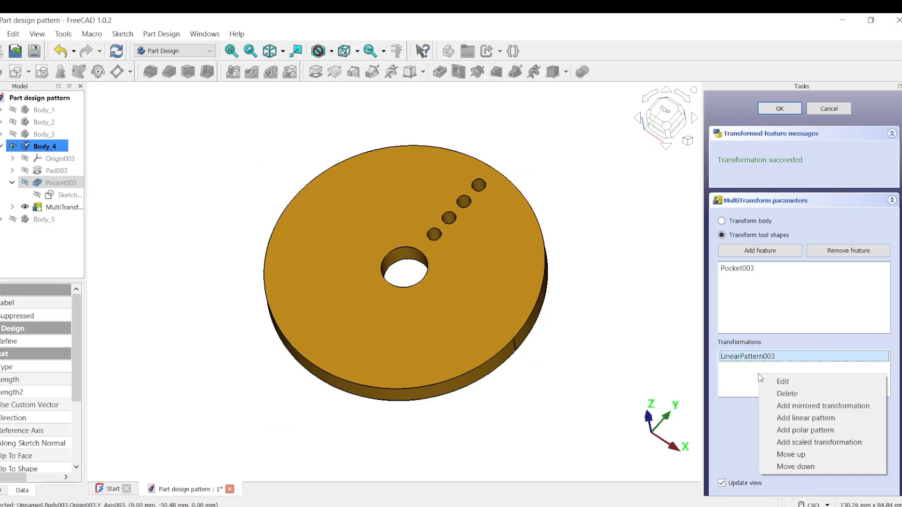
{"action": "left_click", "coordinate": [799, 431]}
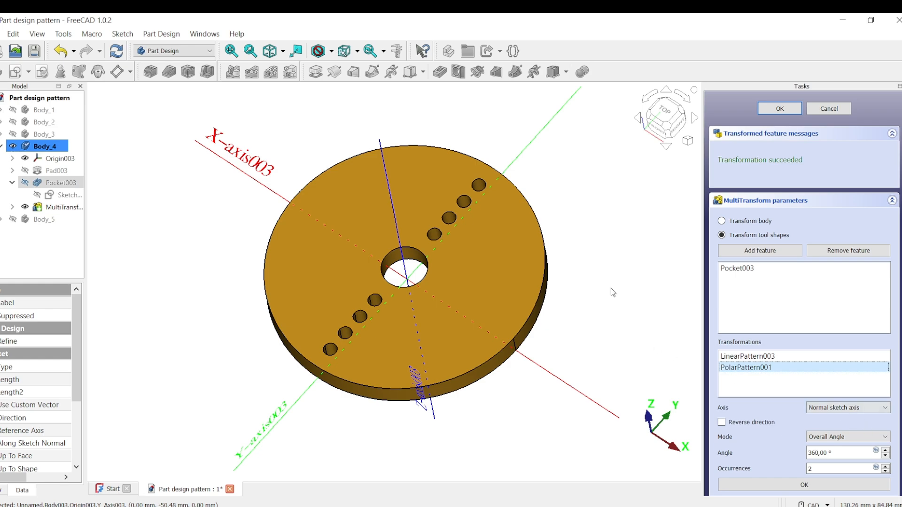
{"action": "left_click", "coordinate": [887, 410]}
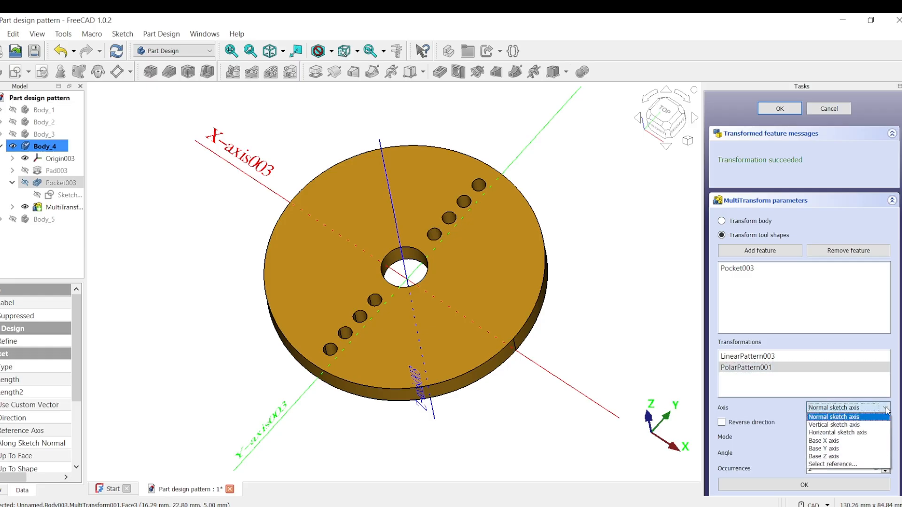
{"action": "left_click", "coordinate": [853, 462]}
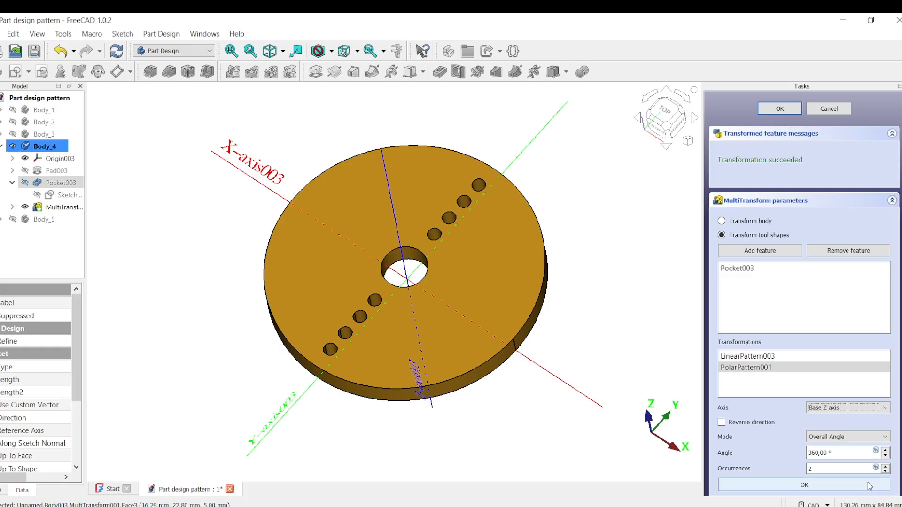
- Raise the polar pattern's occurrences to 8 and confirm the MultiTransform
{"action": "left_click", "coordinate": [885, 468]}
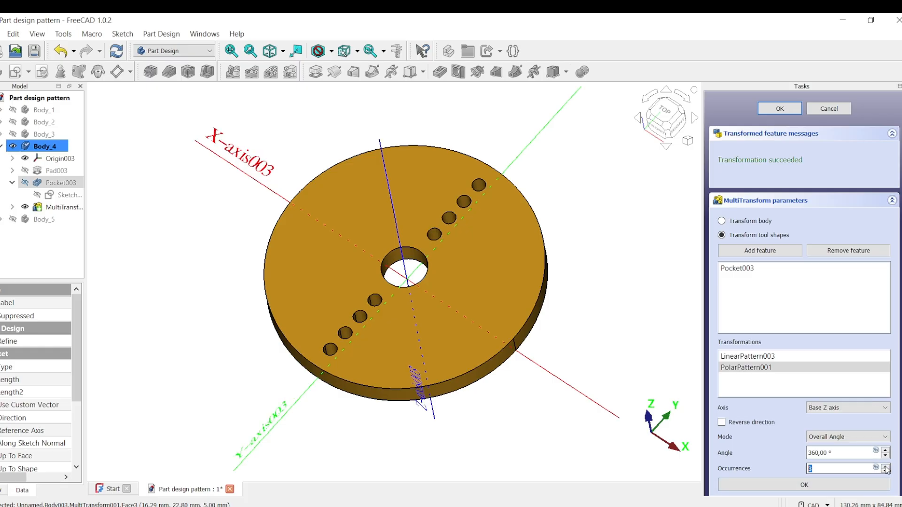
{"action": "left_click", "coordinate": [885, 468]}
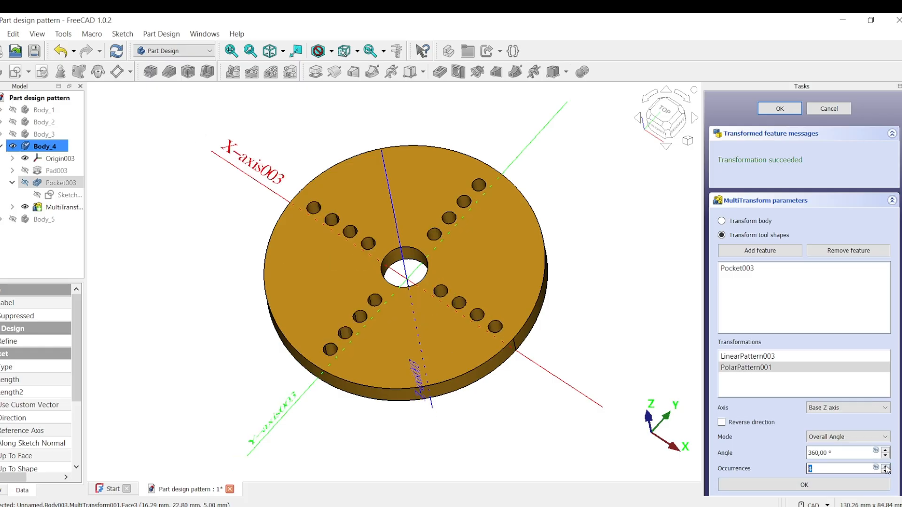
{"action": "left_click", "coordinate": [885, 468]}
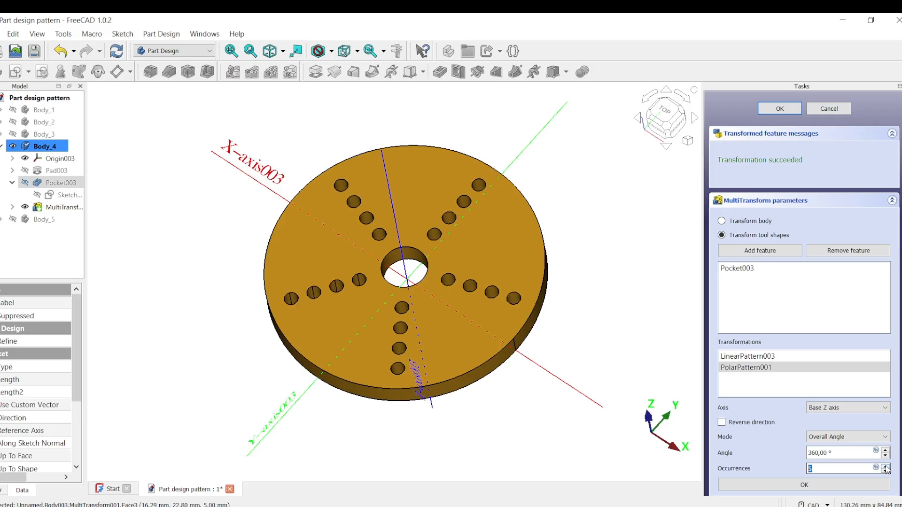
{"action": "left_click", "coordinate": [885, 467]}
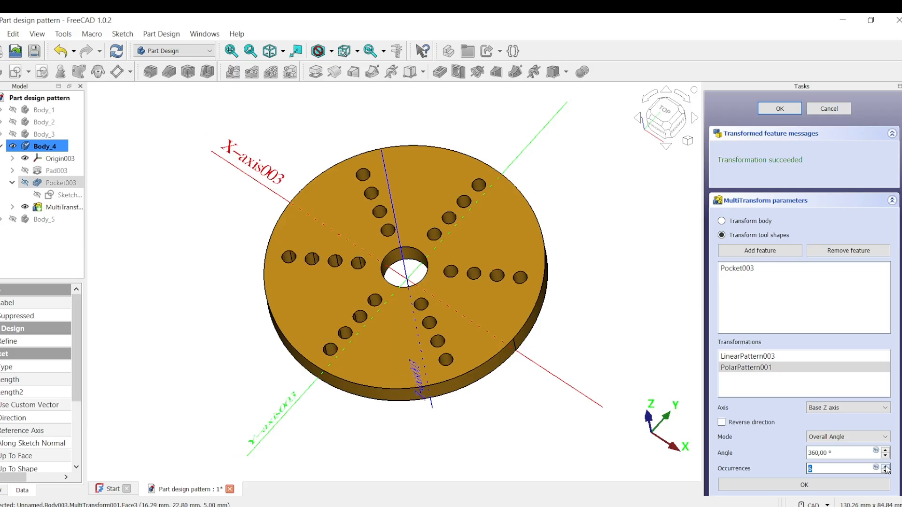
{"action": "left_click", "coordinate": [885, 466]}
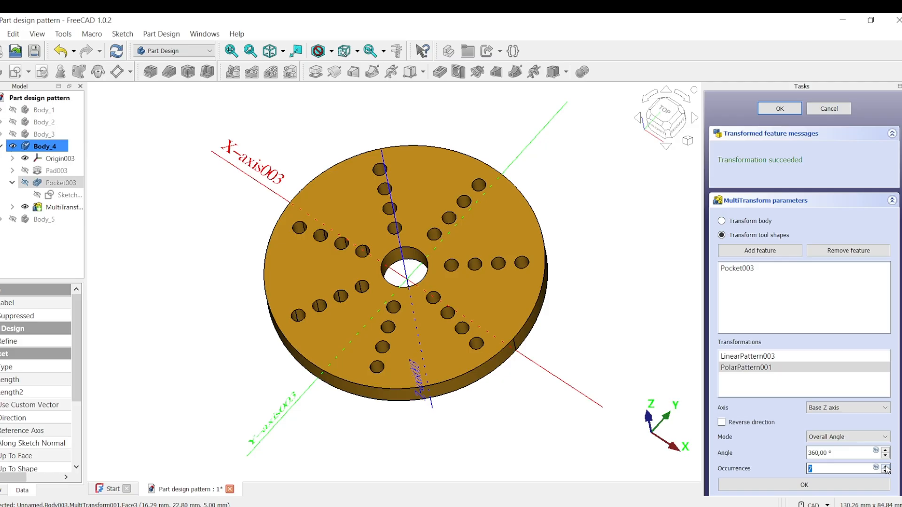
{"action": "left_click", "coordinate": [886, 466]}
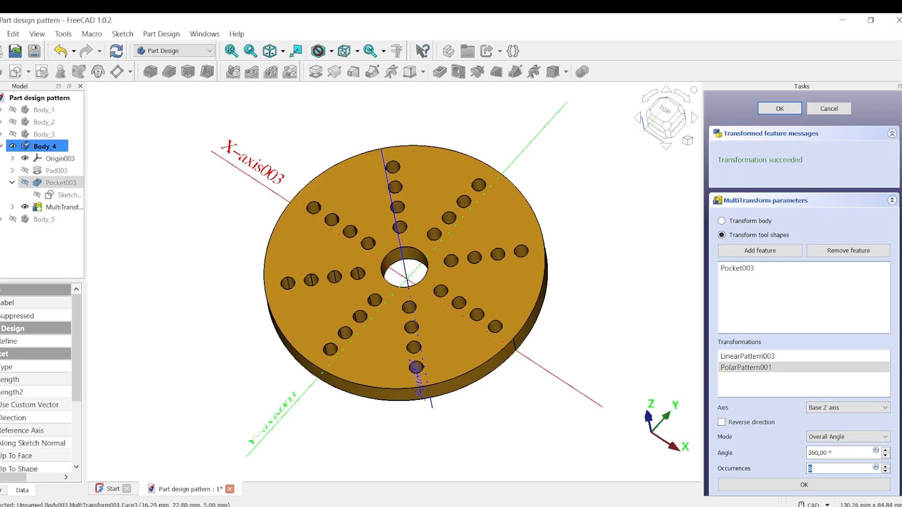
{"action": "left_click", "coordinate": [796, 485]}
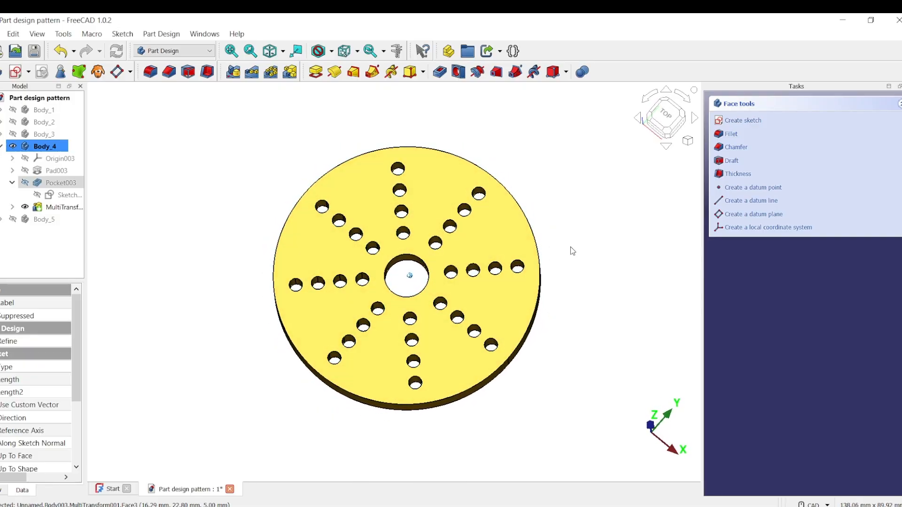
- View the patterned disc from the top and then in isometric view
{"action": "middle_click_drag", "start_coordinate": [575, 252], "coordinate": [585, 257]}
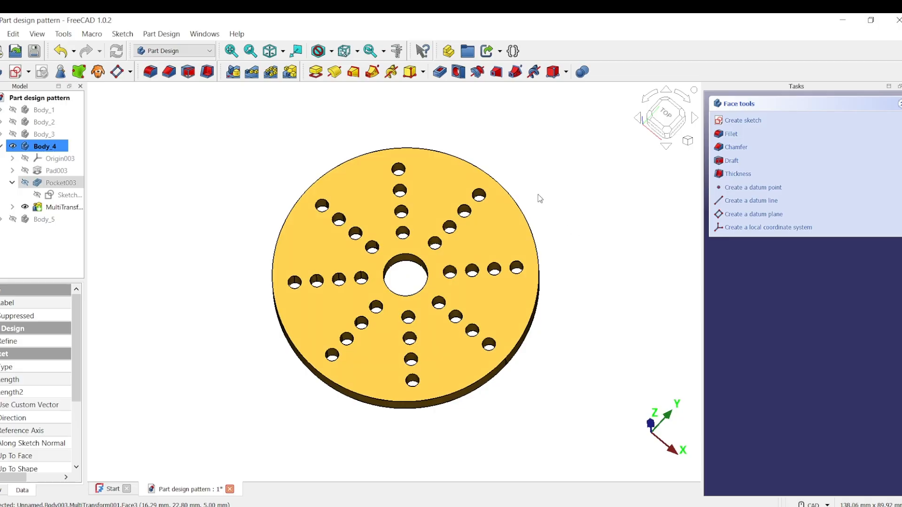
{"action": "middle_click_drag", "start_coordinate": [537, 155], "coordinate": [538, 153]}
{"action": "key", "text": "2"}
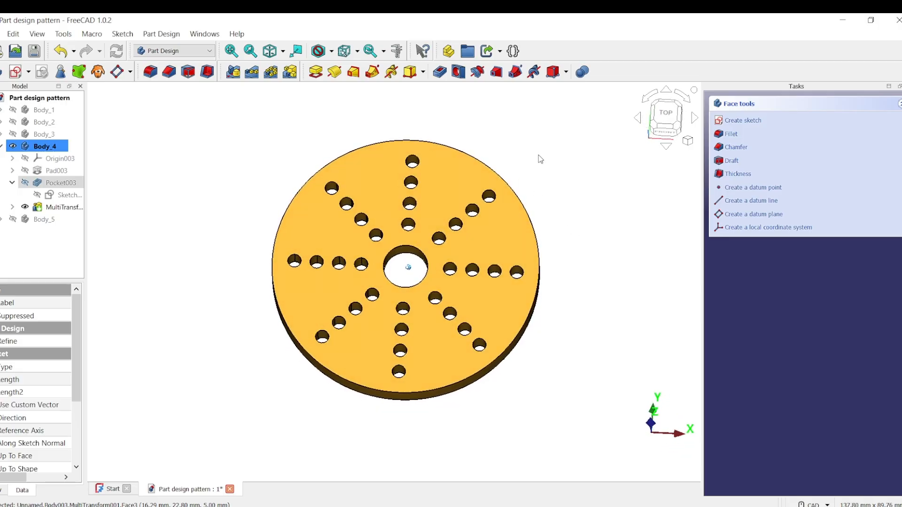
{"action": "left_click", "coordinate": [665, 128]}
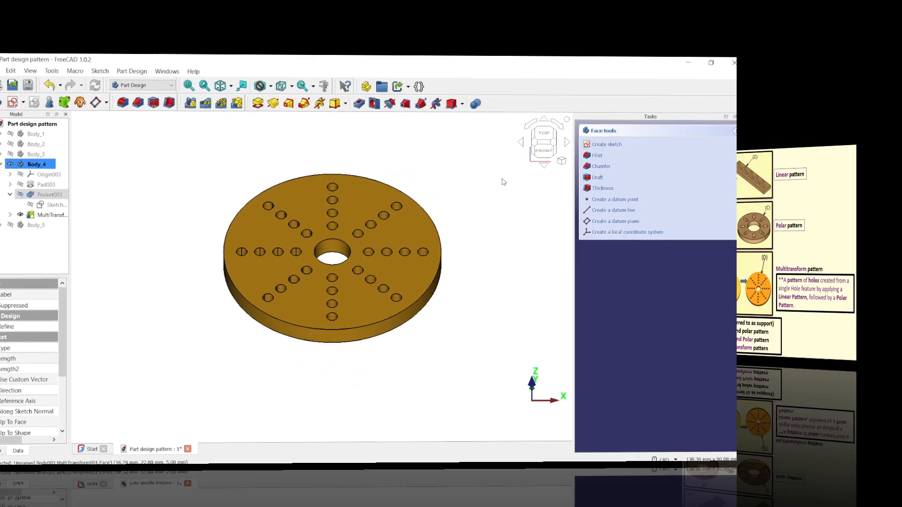